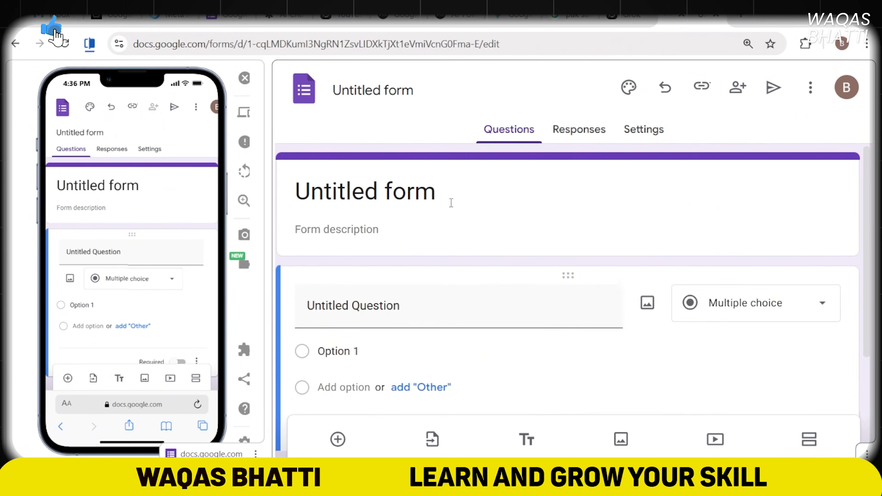
scroll(484, 201, "down", 3)
scroll(483, 203, "up", 3)
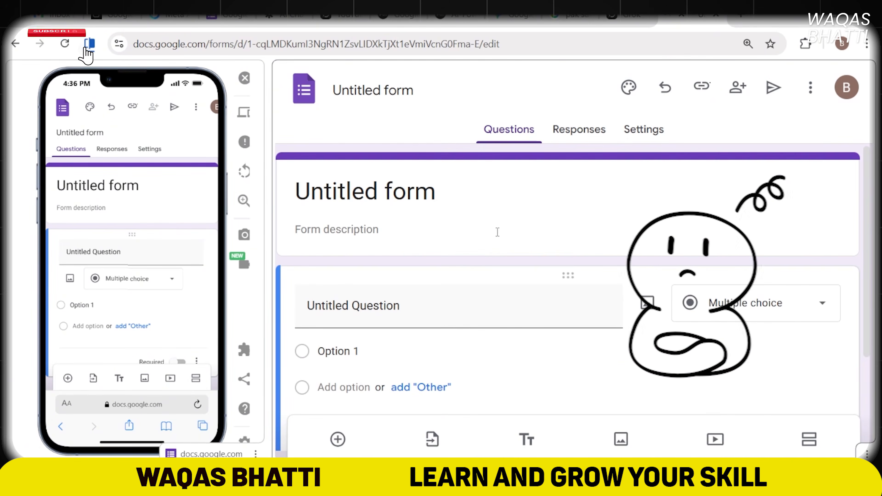
scroll(565, 242, "down", 3)
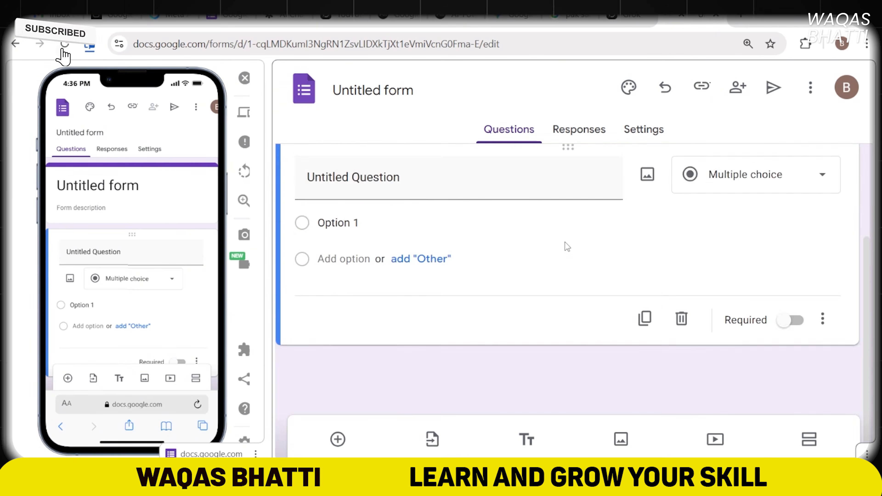
scroll(565, 242, "up", 3)
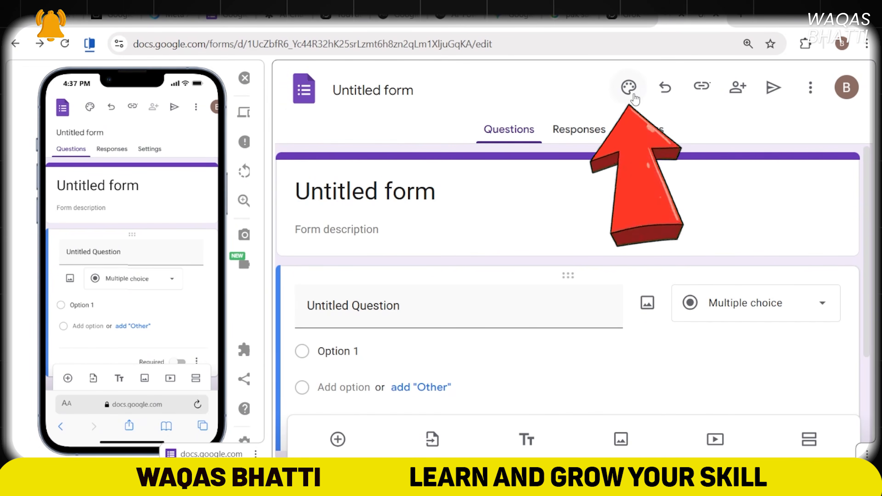
- Open the theme customization settings of the untitled form in both the desktop page and the phone preview
left_click(631, 92)
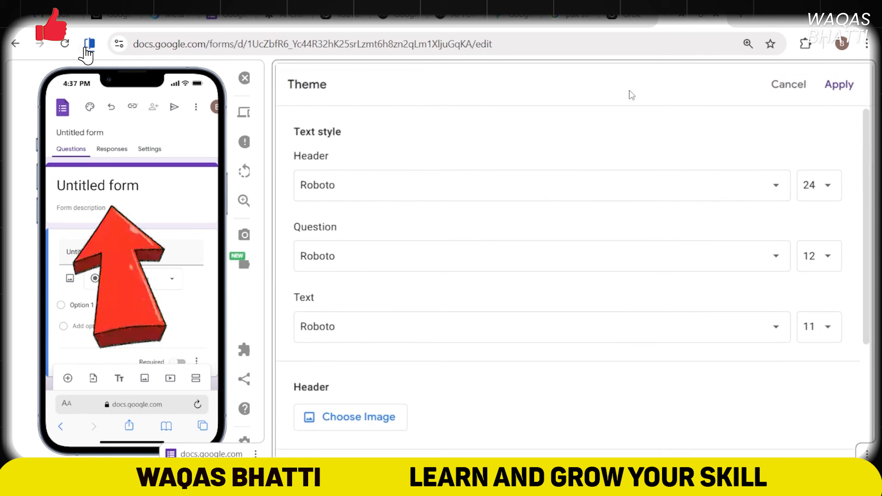
left_click(92, 106)
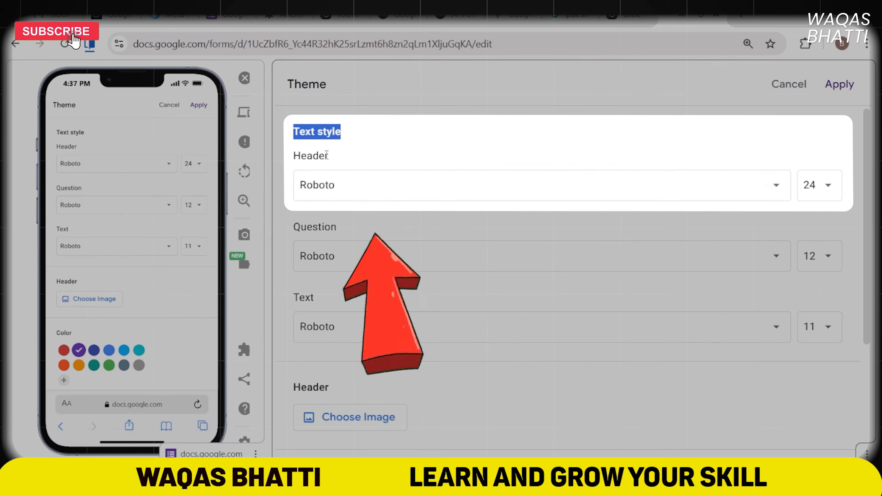
scroll(691, 235, "down", 4)
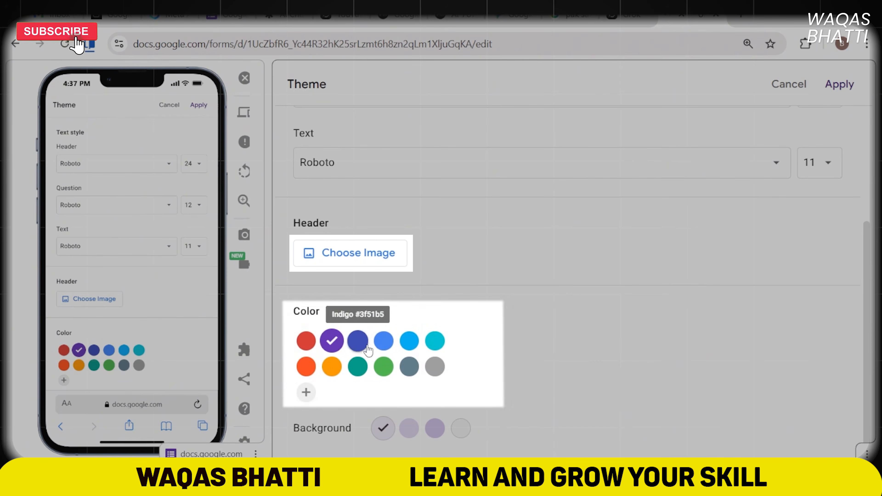
scroll(90, 312, "down", 1)
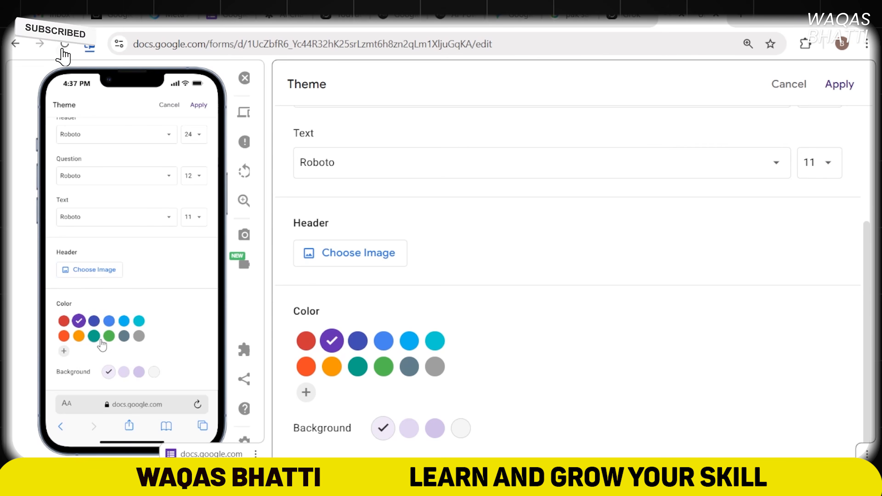
- Set the form's theme color to Teal #009688
left_click(357, 366)
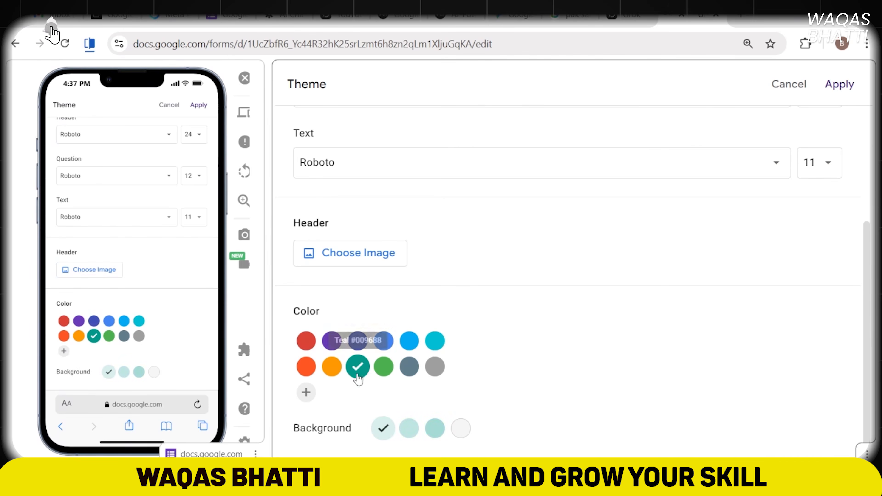
scroll(386, 306, "up", 2)
scroll(433, 299, "down", 2)
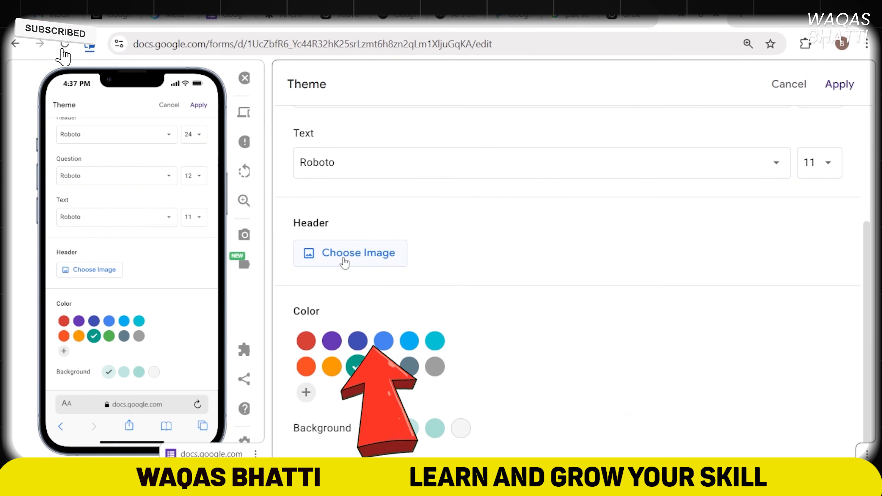
- Open the header image selection, browse the Work and School images, and switch to the Food and dining category
left_click(307, 264)
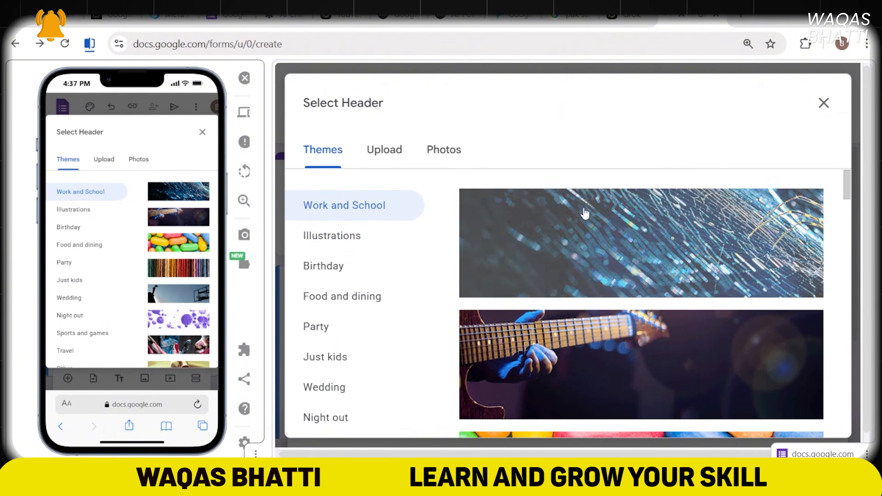
scroll(585, 213, "down", 20)
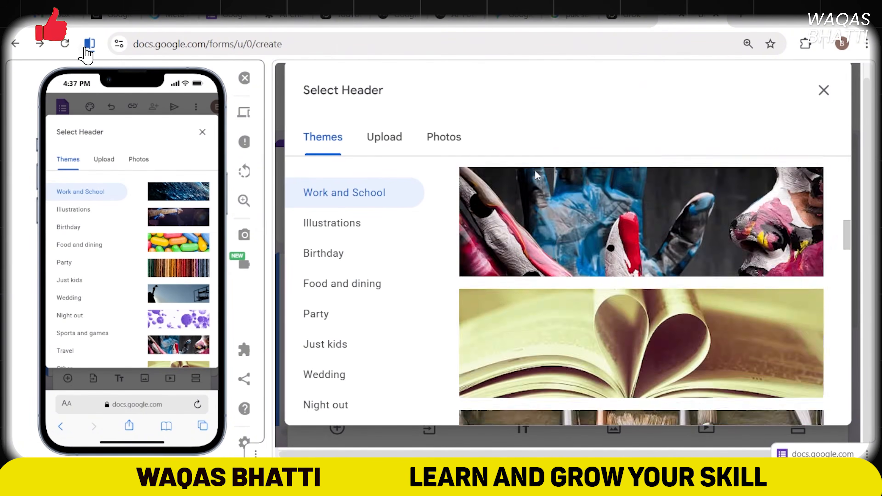
scroll(537, 174, "down", 20)
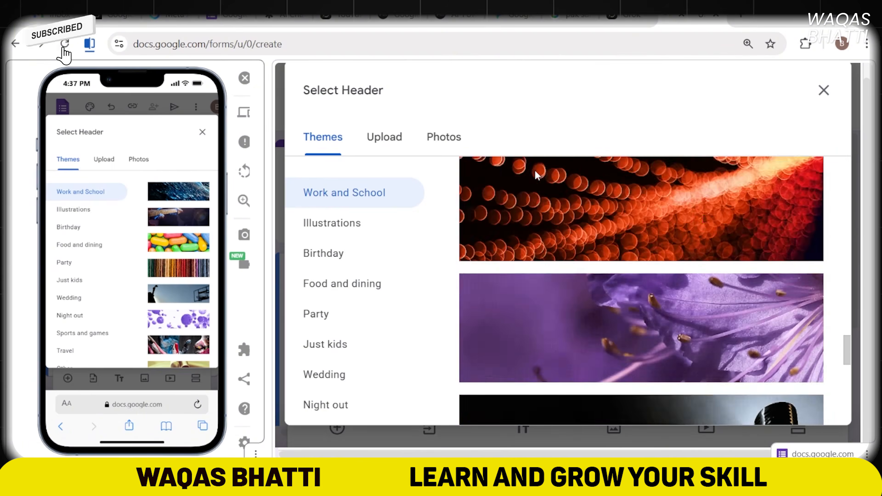
scroll(537, 174, "down", 2)
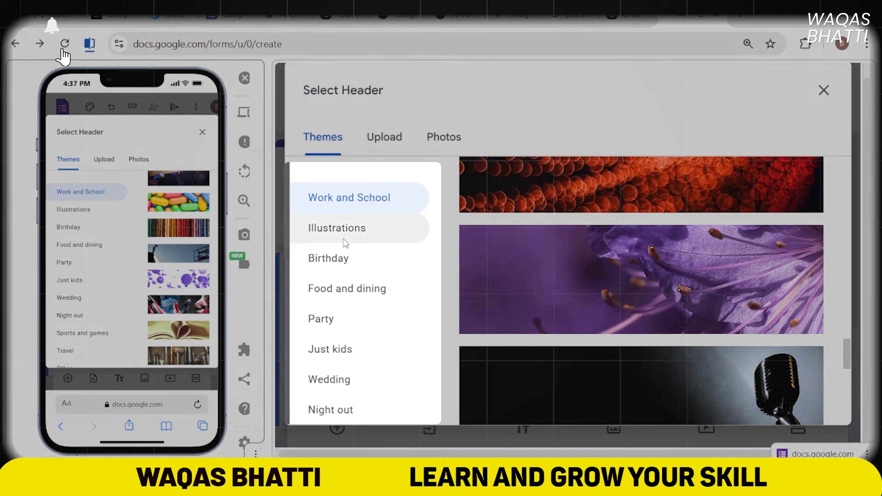
left_click(344, 239)
left_click(332, 265)
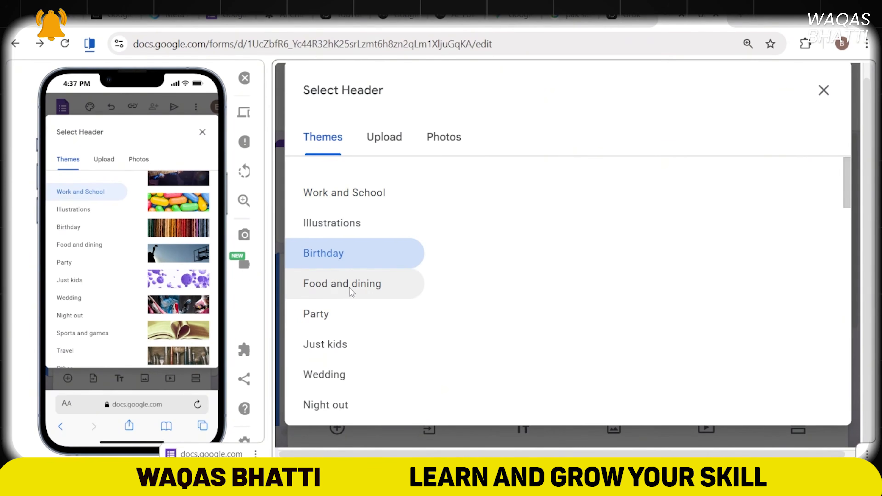
left_click(344, 288)
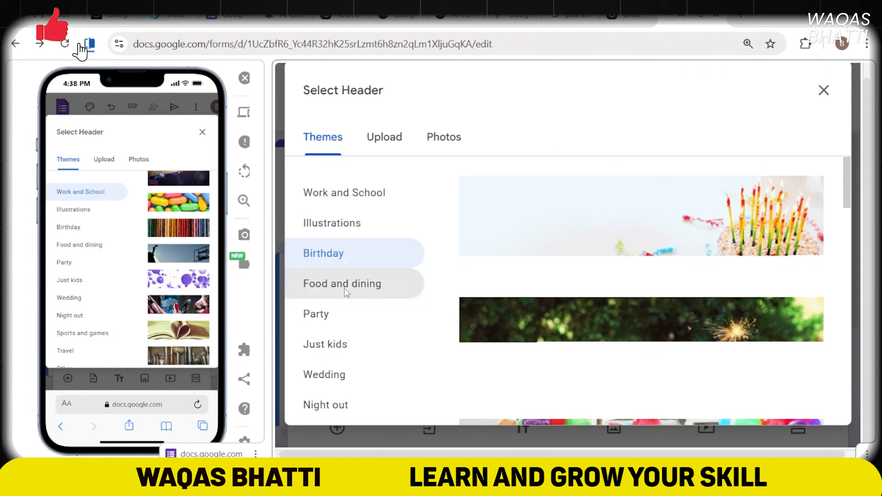
- Insert the tea party image with macarons, teapots and cakes from the Food and dining category as the form header
scroll(591, 240, "down", 6)
scroll(590, 240, "up", 6)
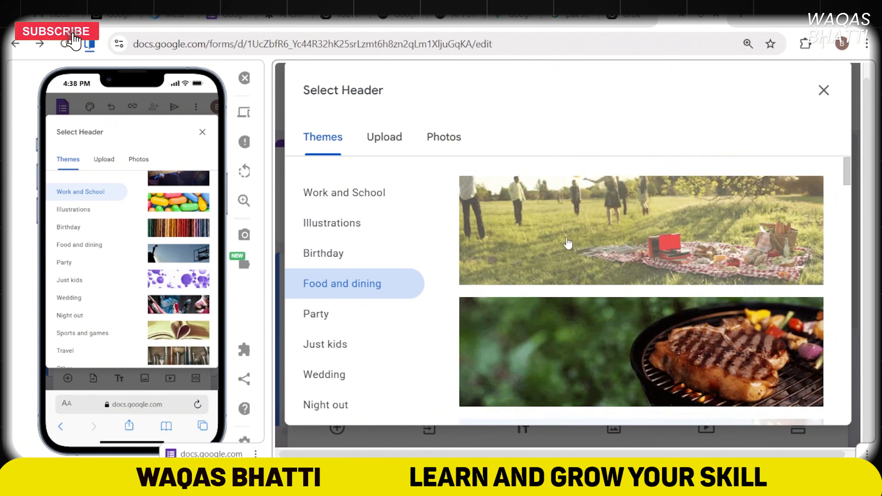
scroll(594, 240, "down", 8)
scroll(595, 239, "down", 11)
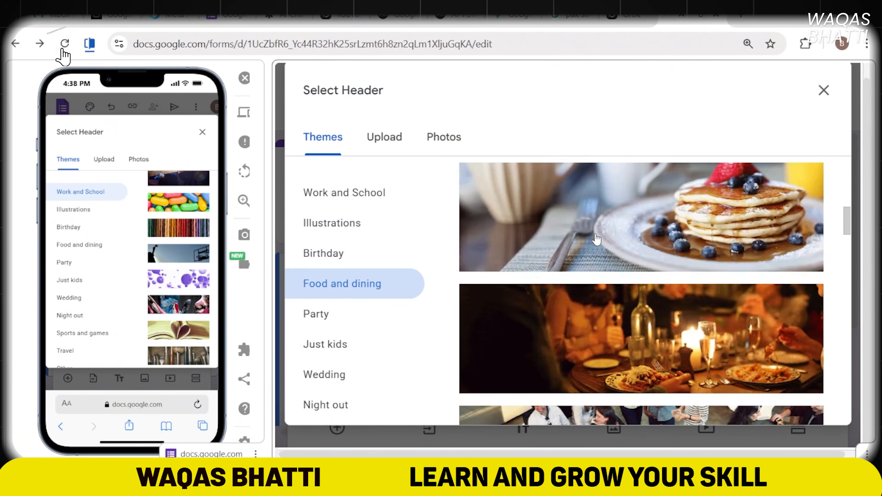
scroll(556, 249, "down", 8)
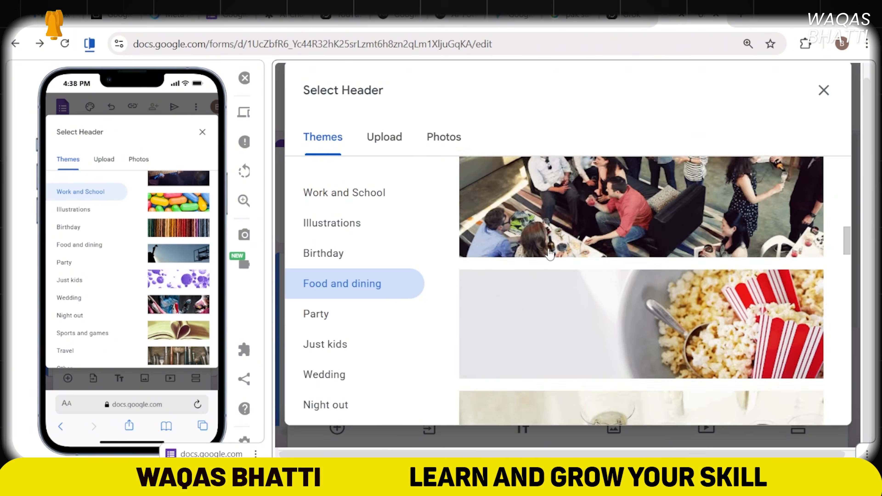
scroll(535, 256, "down", 3)
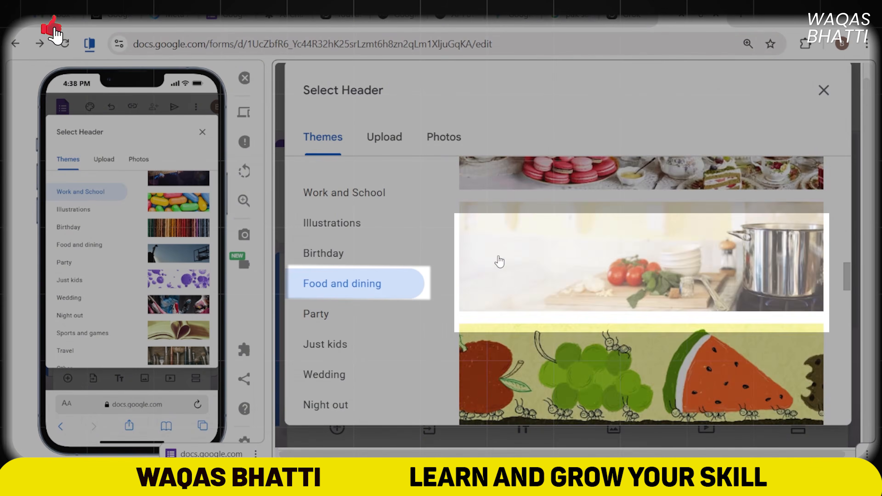
scroll(498, 263, "up", 3)
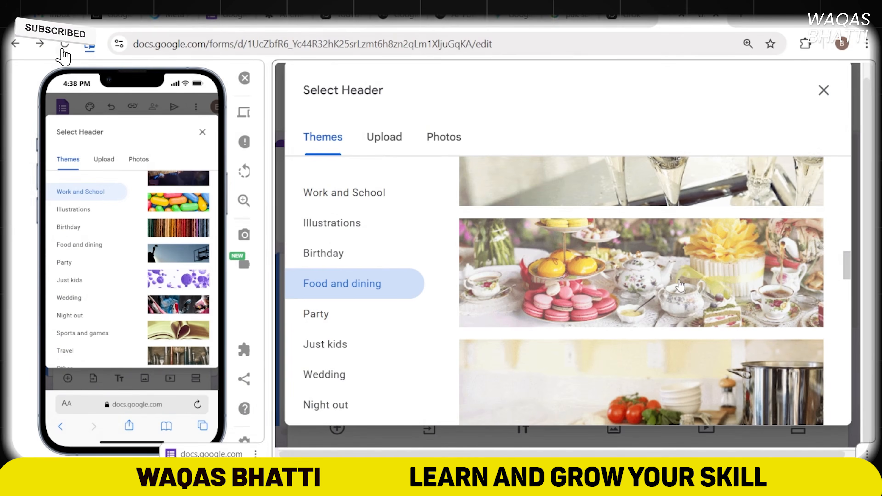
left_click(764, 301)
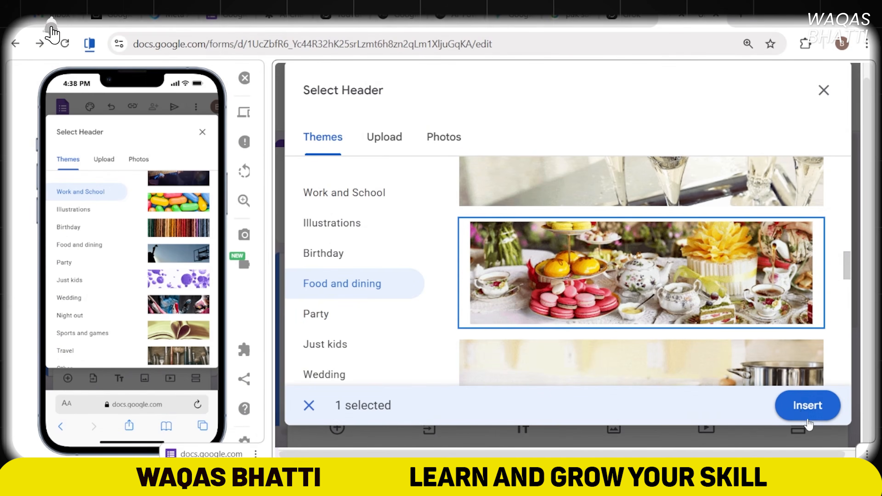
left_click(805, 406)
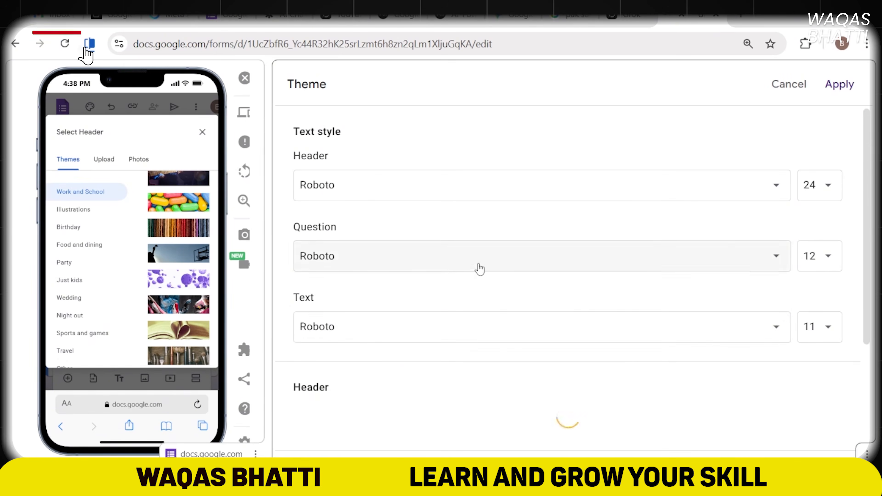
- Check the header and color options in the theme settings and apply the theme to the form
scroll(478, 267, "down", 6)
scroll(479, 252, "up", 1)
left_click(839, 85)
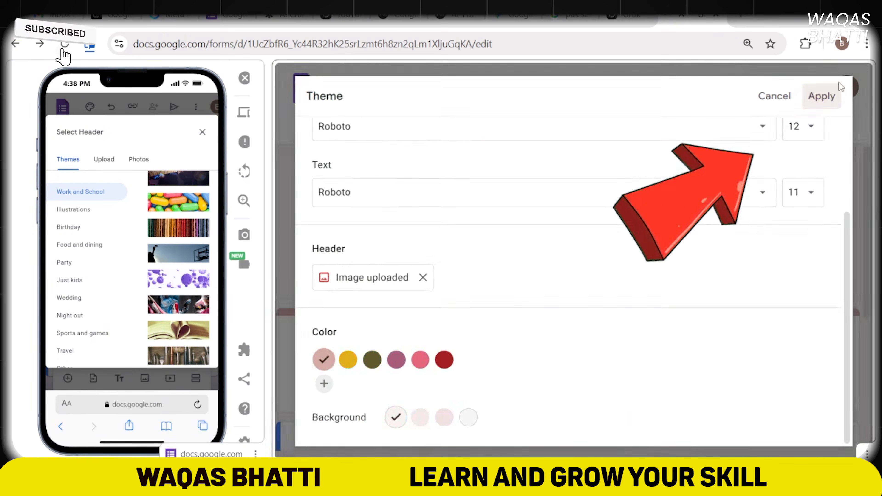
scroll(733, 221, "down", 6)
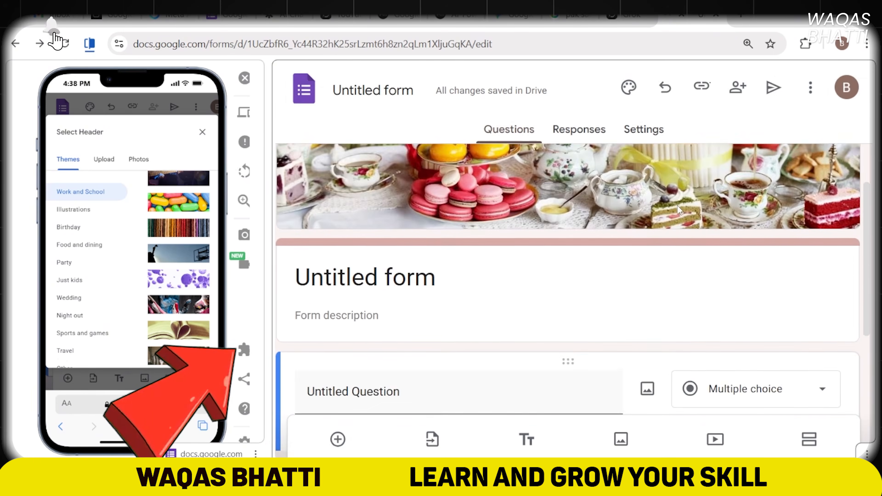
scroll(526, 283, "up", 6)
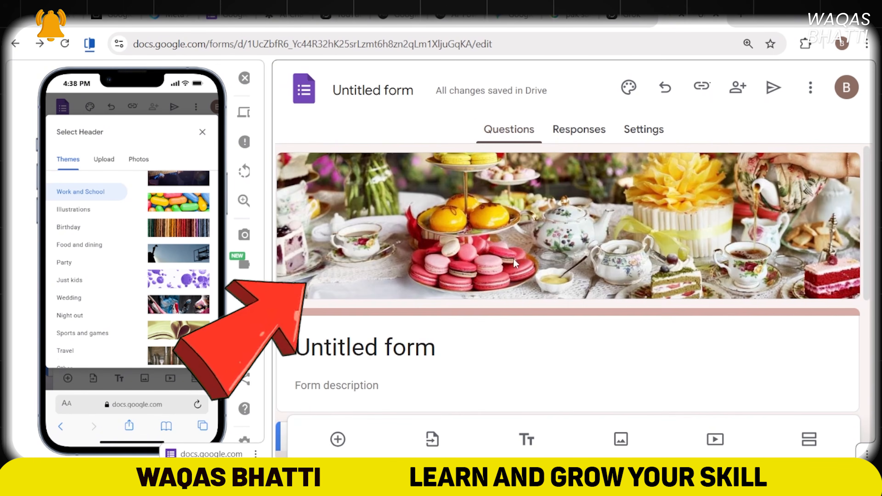
scroll(652, 245, "down", 2)
scroll(656, 217, "up", 2)
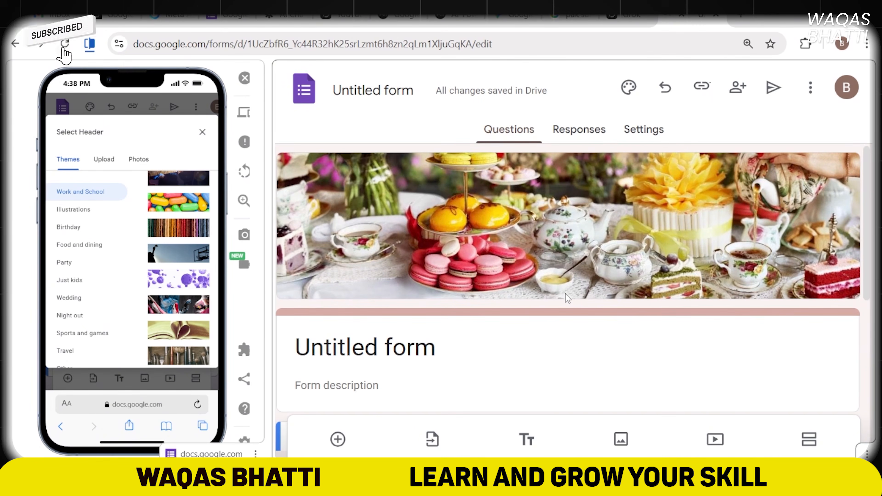
scroll(569, 278, "down", 4)
scroll(568, 278, "up", 4)
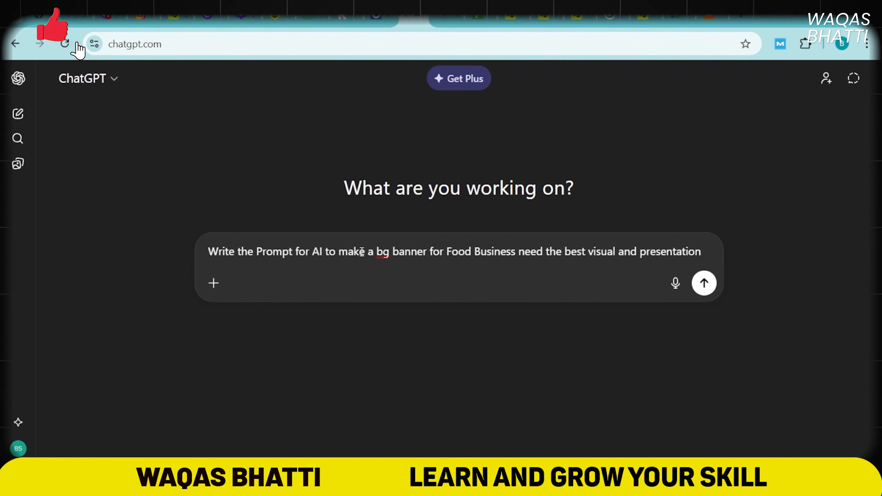
- Send ChatGPT the request "Write the Prompt for AI to make a bg banner for Food Business need the best visual and presentation"
triple_click(443, 250)
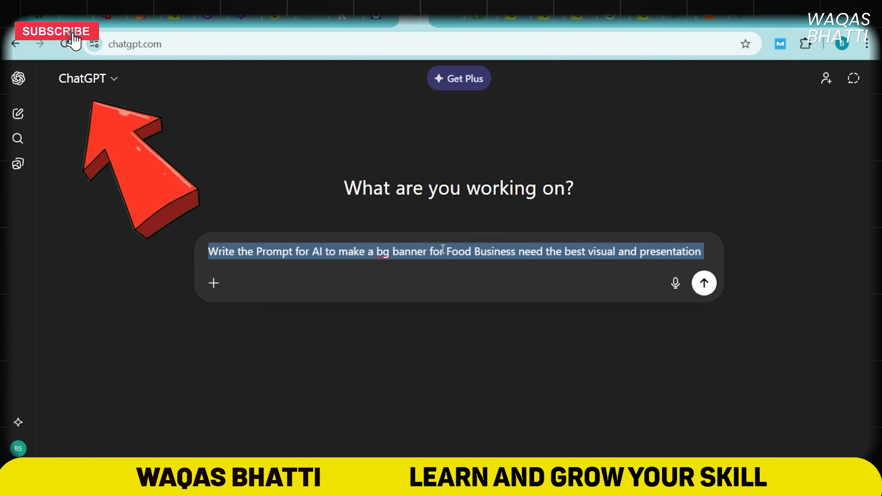
left_click(464, 266)
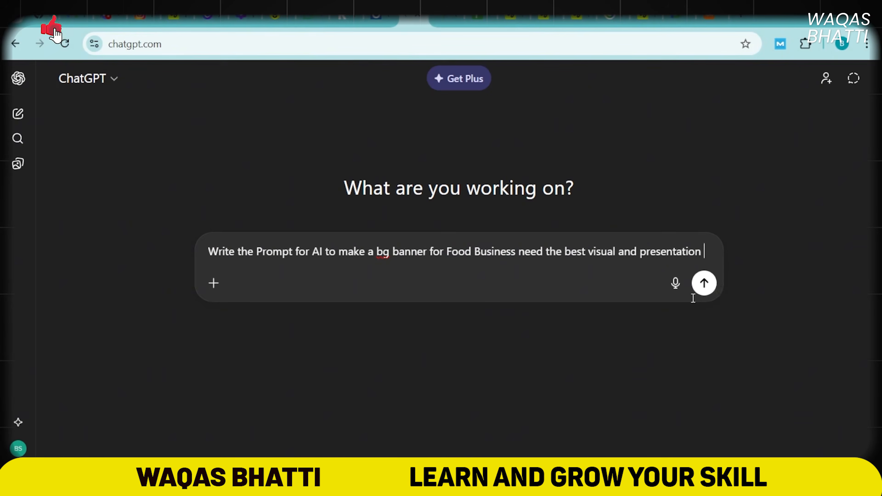
left_click(715, 285)
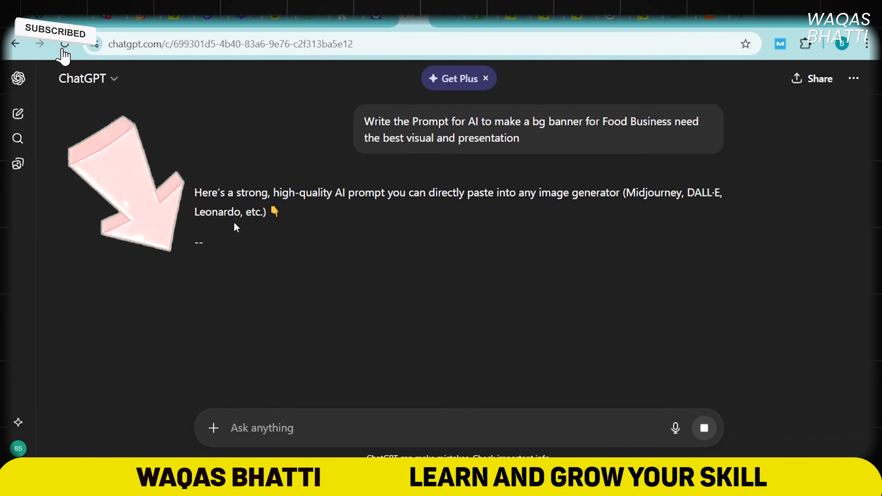
- Copy the full banner prompt from ChatGPT's answer, from "Design a premium background banner" to the end of the "Quality & detail" section
scroll(600, 306, "down", 1)
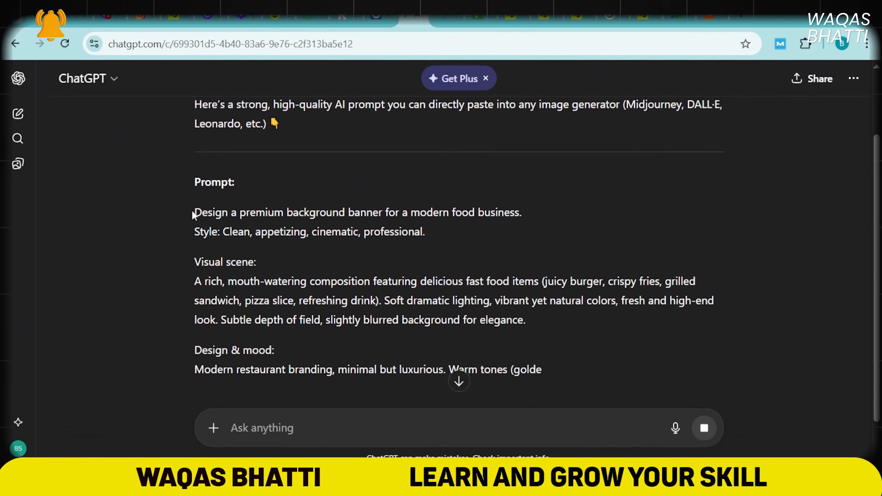
scroll(192, 211, "down", 1)
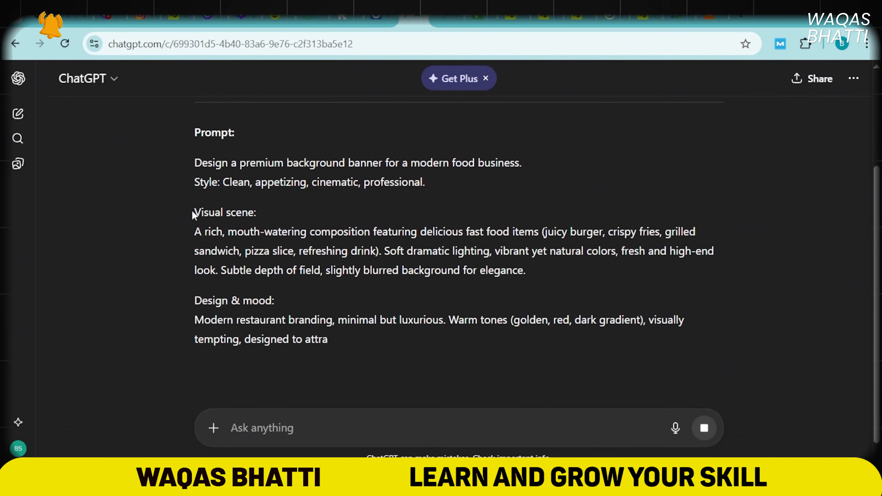
left_click_drag(194, 158, 292, 397)
scroll(336, 246, "down", 4)
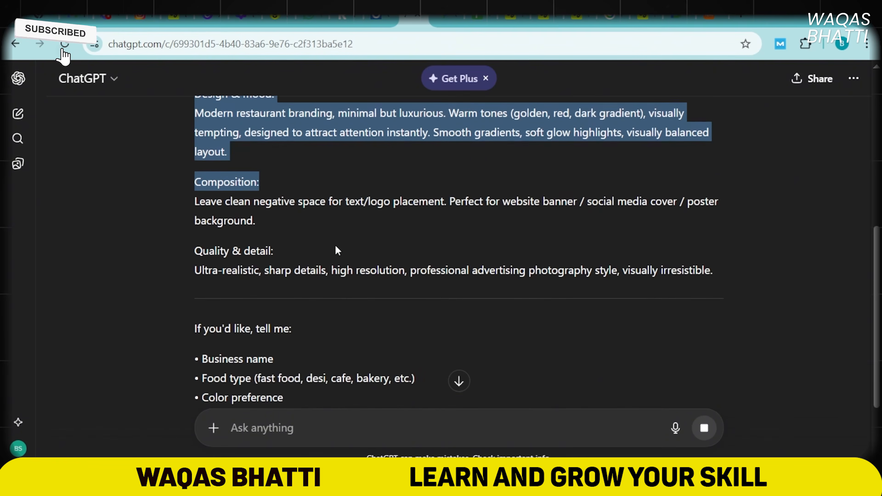
scroll(396, 224, "up", 5)
left_click_drag(195, 231, 655, 172)
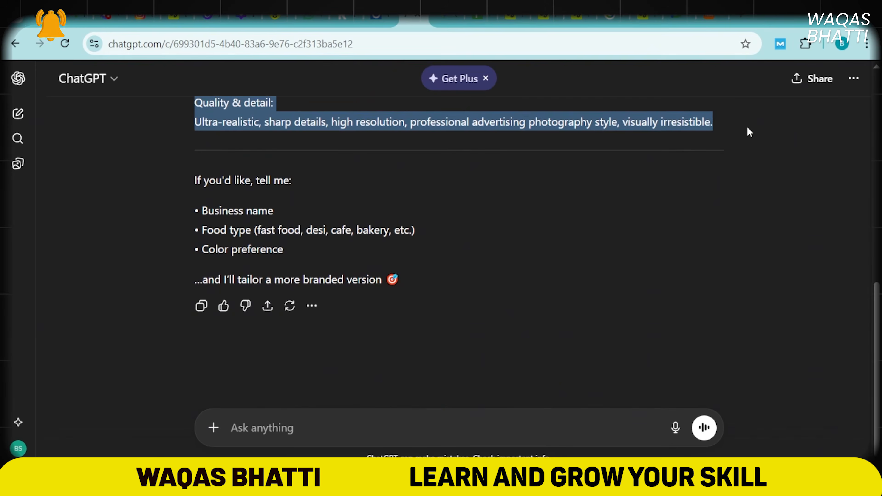
scroll(389, 175, "up", 5)
right_click(404, 173)
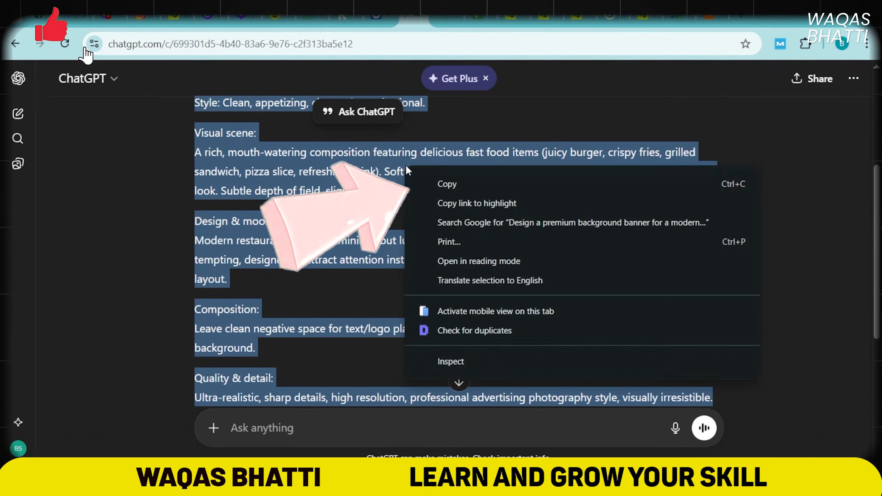
left_click(444, 181)
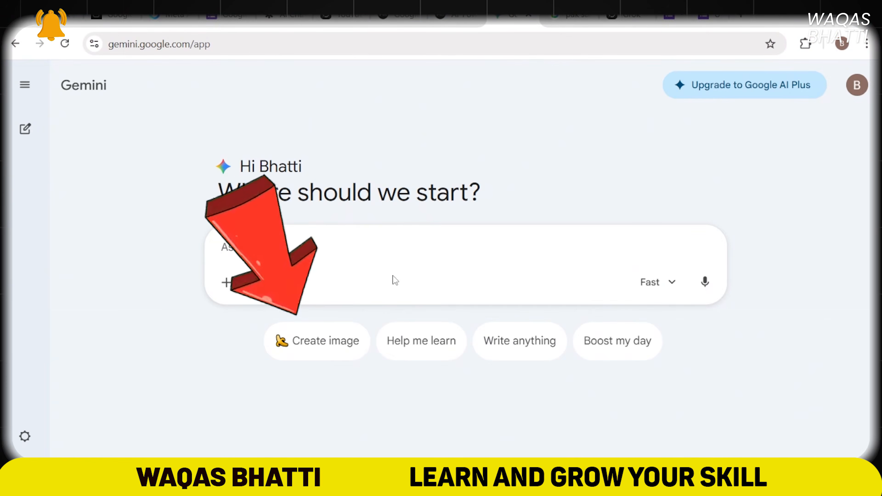
- In Gemini, generate an image from the copied food banner prompt and open the resulting image in full view
left_click(305, 340)
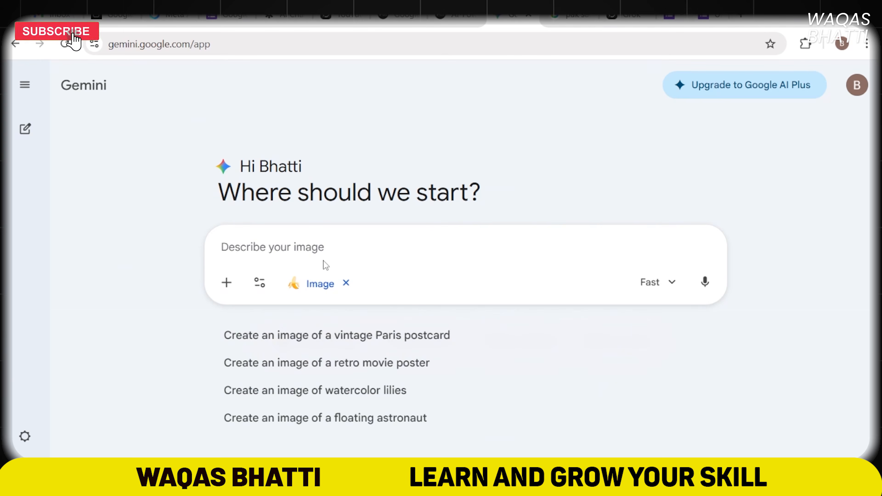
key("ctrl+v")
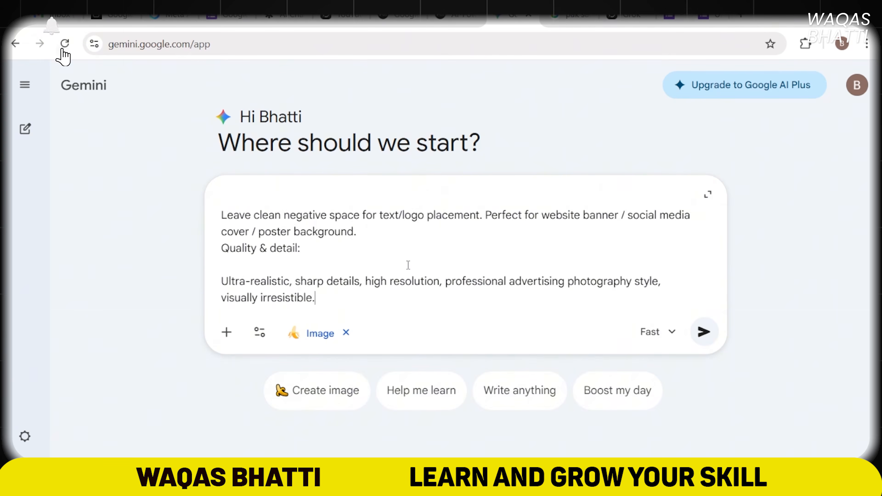
scroll(408, 265, "up", 10)
scroll(368, 261, "down", 6)
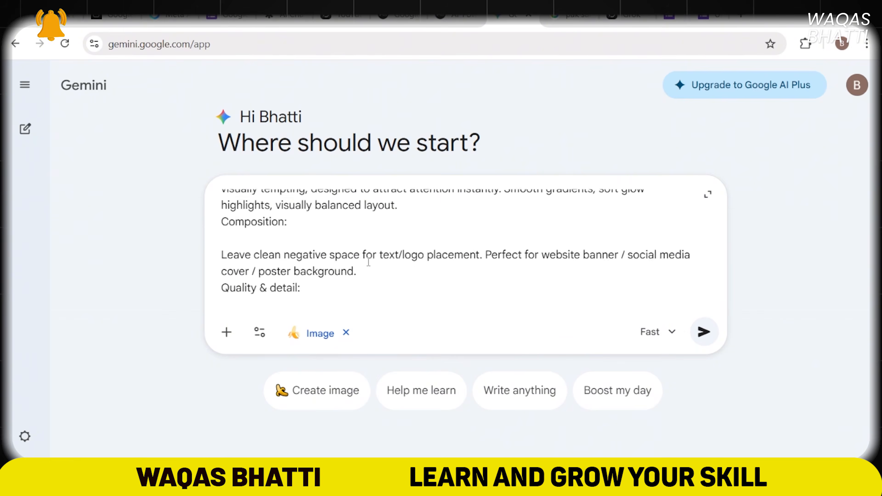
scroll(369, 261, "up", 5)
scroll(521, 278, "down", 8)
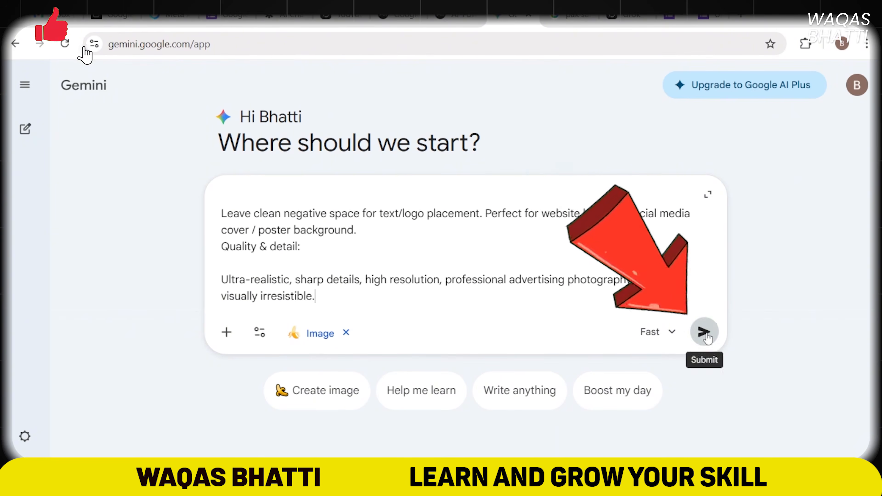
left_click(706, 334)
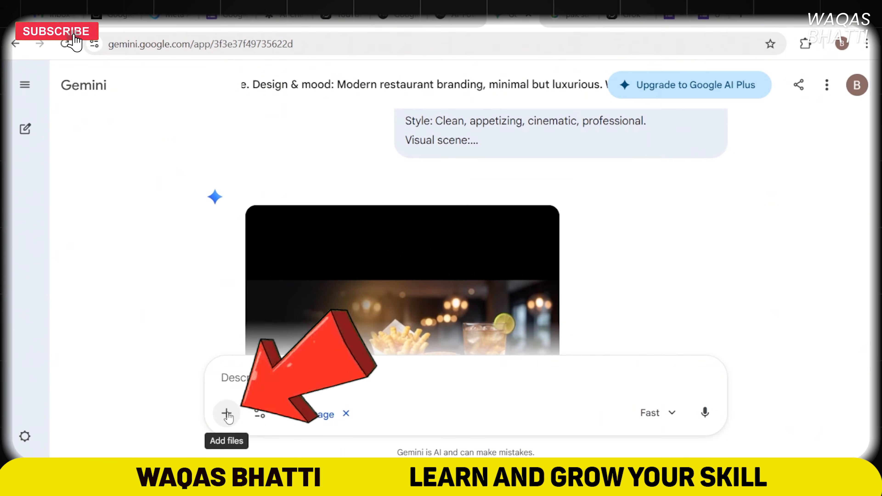
left_click(502, 317)
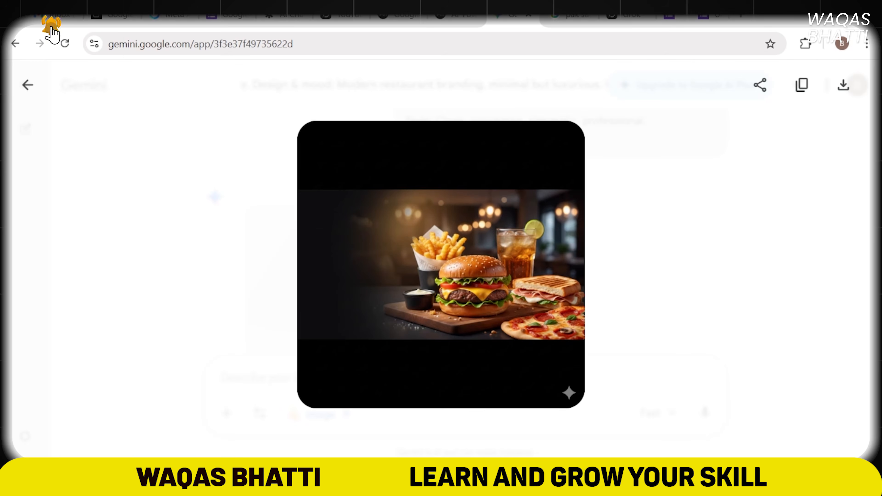
- Switch to the Google Form, check the Upload source in the header selection of the phone preview, and return to Themes
left_click(669, 25)
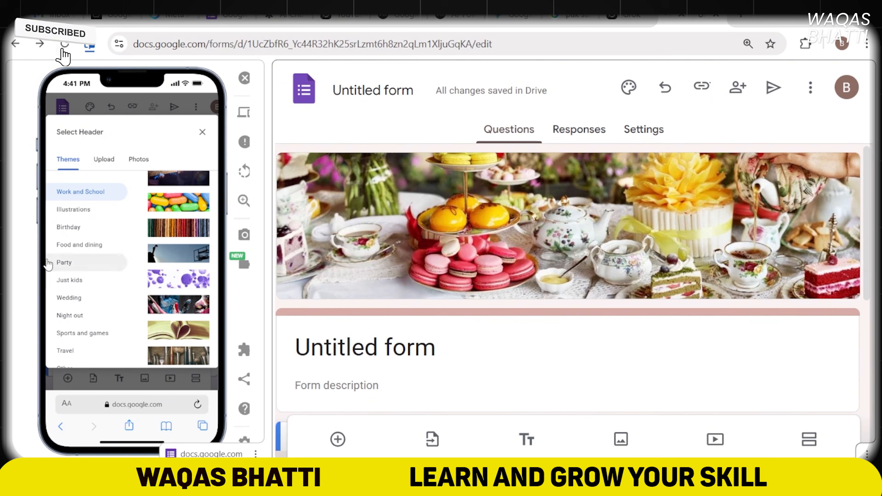
scroll(147, 256, "down", 3)
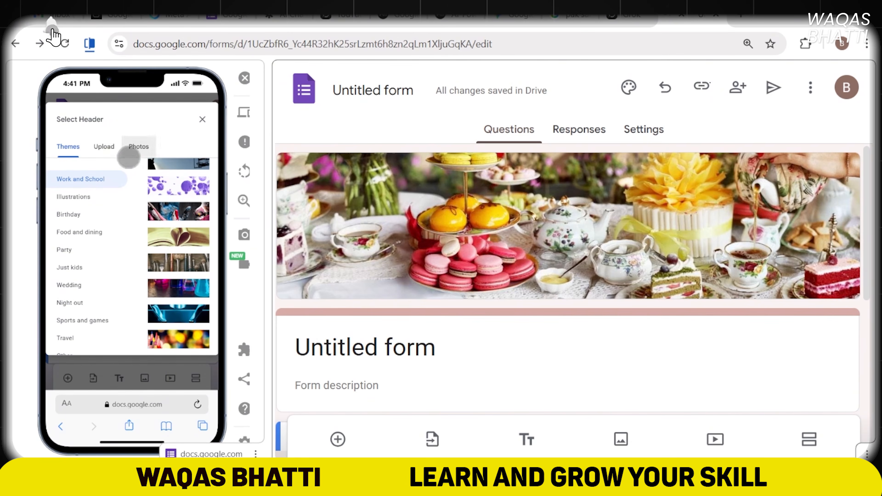
scroll(547, 232, "down", 5)
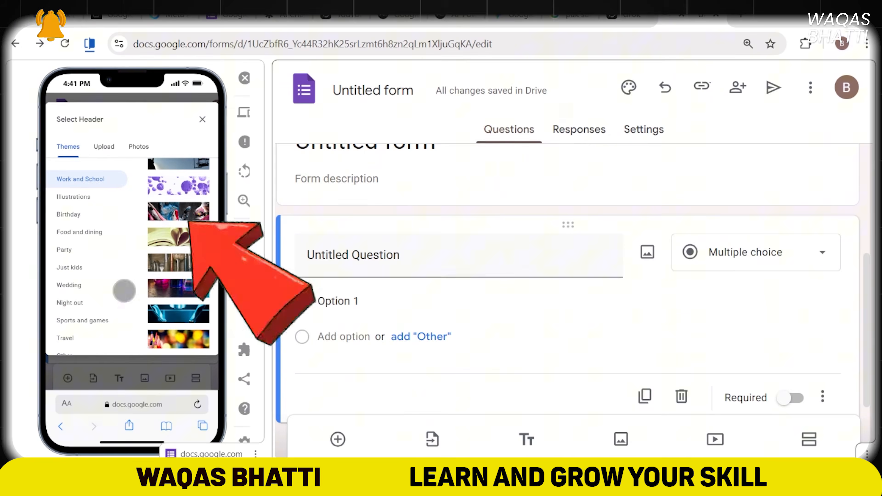
scroll(122, 245, "up", 2)
left_click(100, 157)
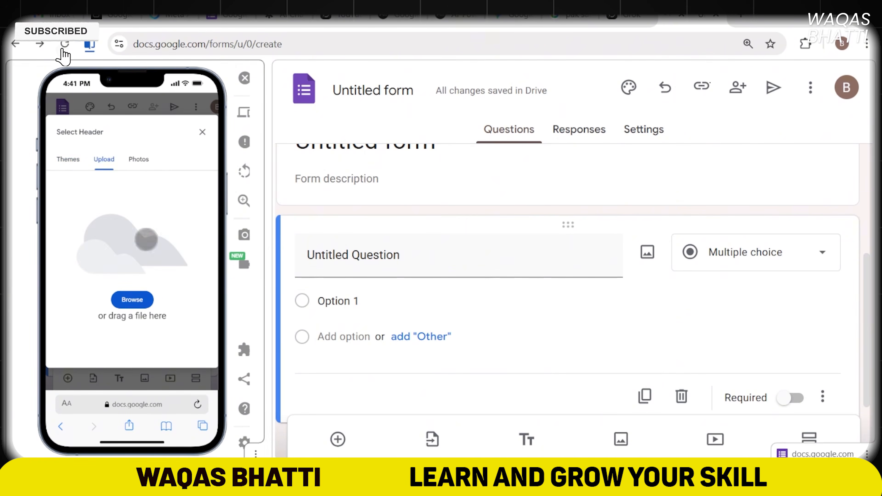
left_click(74, 168)
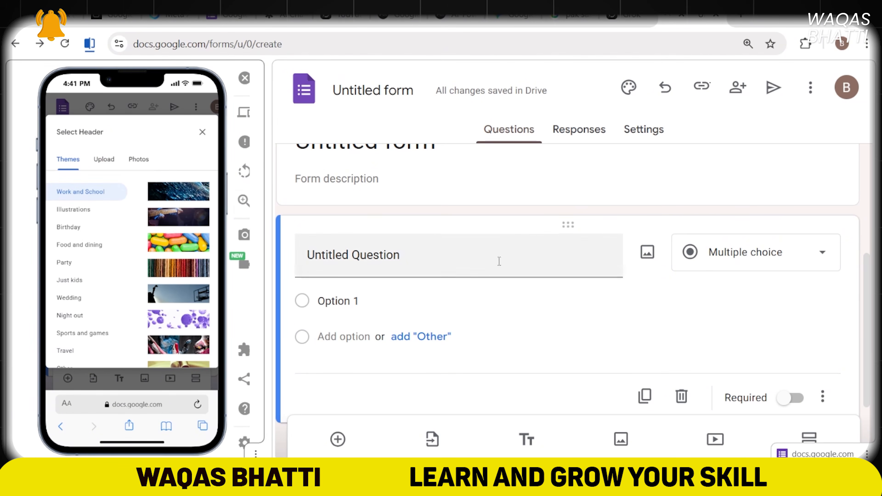
- Look over the form from header image to first question and open the form title for editing
scroll(500, 256, "up", 5)
scroll(510, 293, "down", 4)
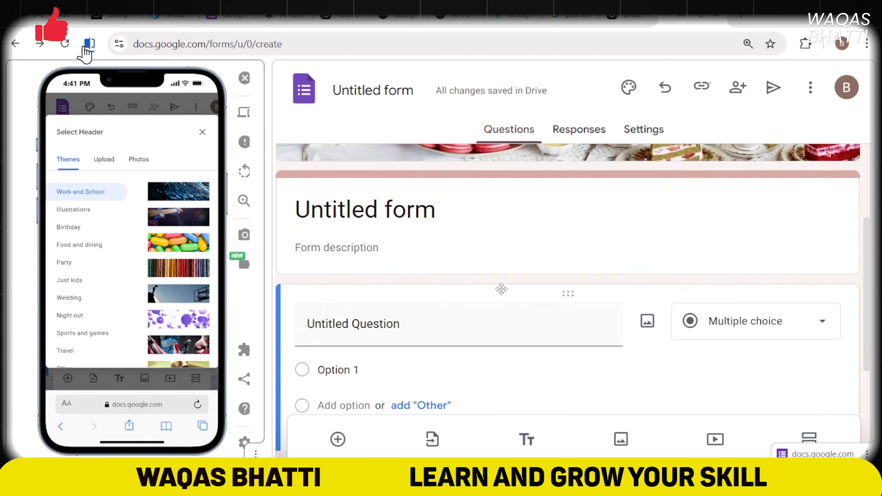
scroll(406, 271, "up", 4)
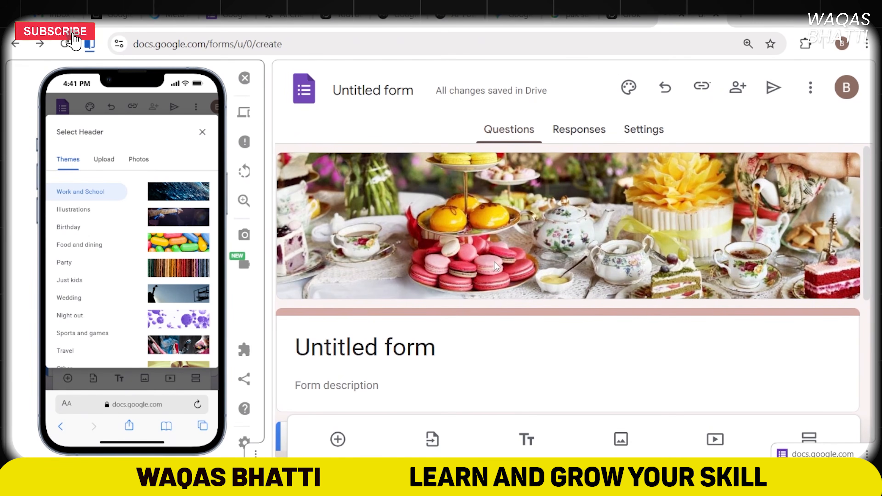
scroll(358, 280, "down", 2)
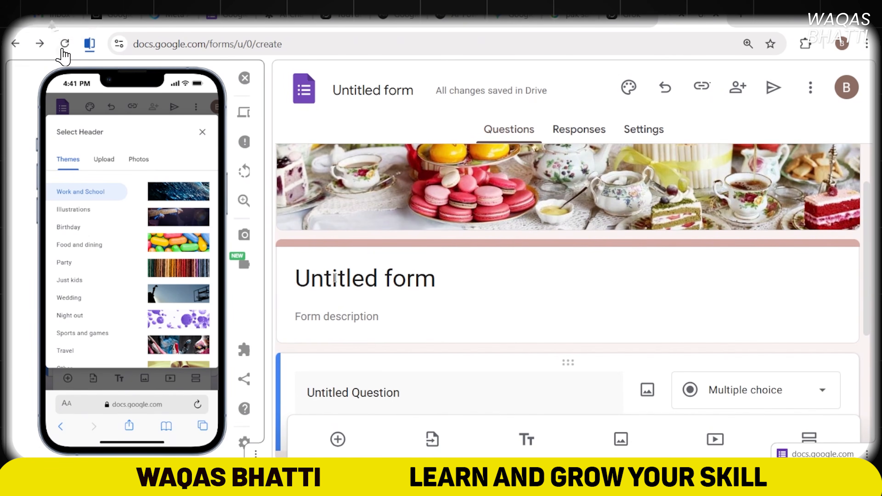
left_click(351, 278)
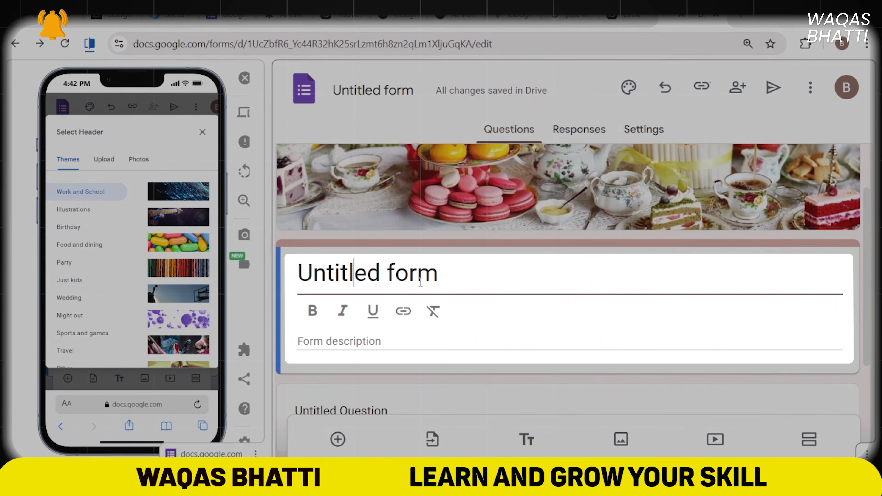
scroll(420, 285, "down", 2)
scroll(418, 287, "up", 2)
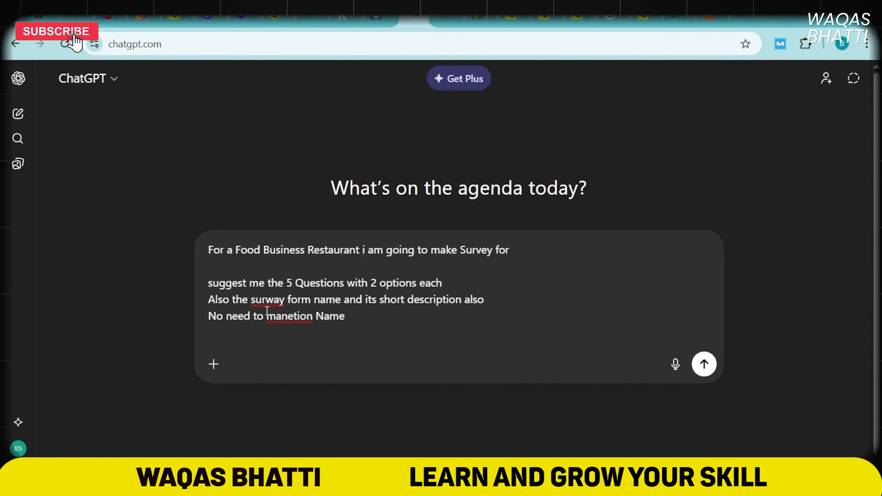
- Ask ChatGPT for a food business restaurant survey with 5 questions of 2 options each, a form name and a short description
left_click_drag(347, 316, 187, 250)
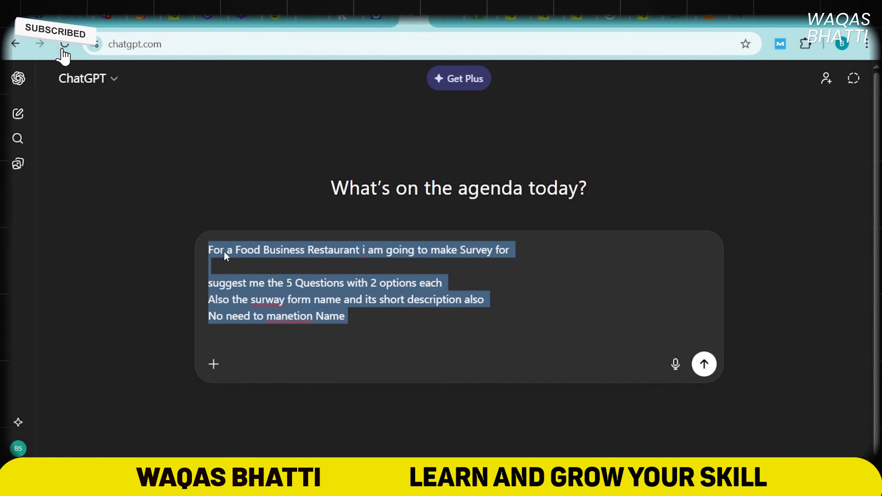
left_click(704, 363)
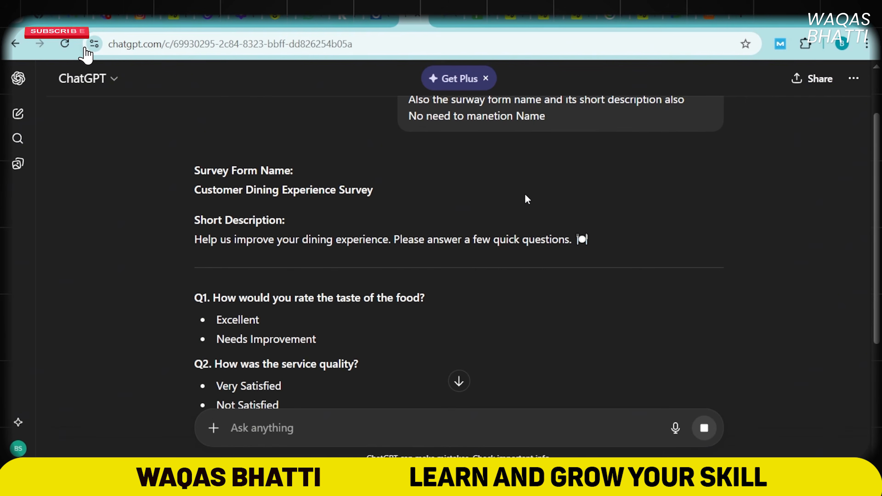
- Replace the Google Form's title with ChatGPT's suggested name "Customer Dining Experience Survey"
triple_click(237, 192)
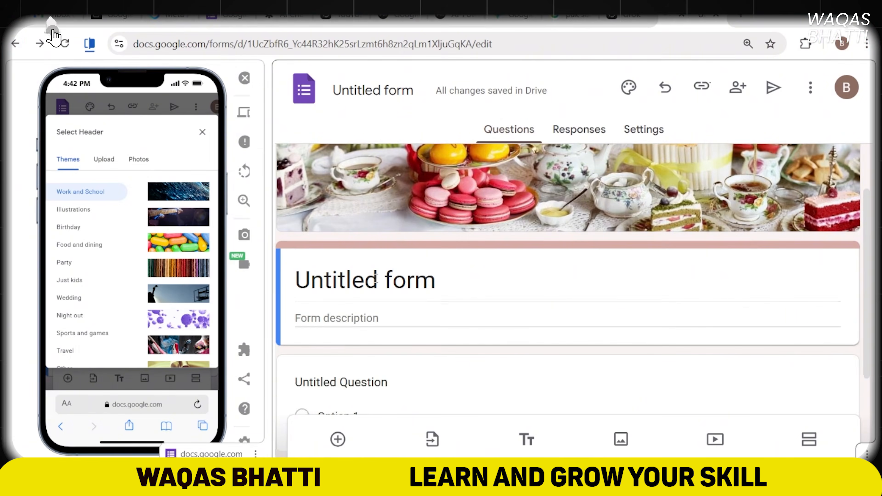
type("Customer Dining Experience Survey")
key("ctrl+a")
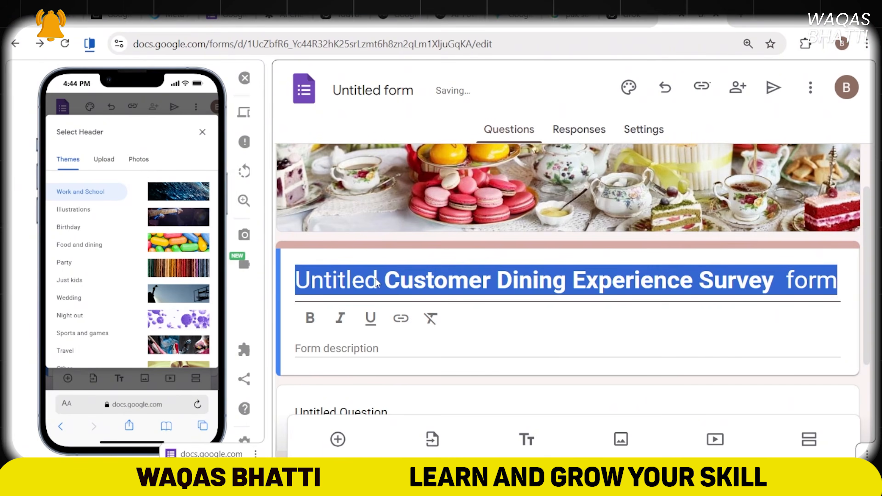
type("Customer Dining Experience Survey")
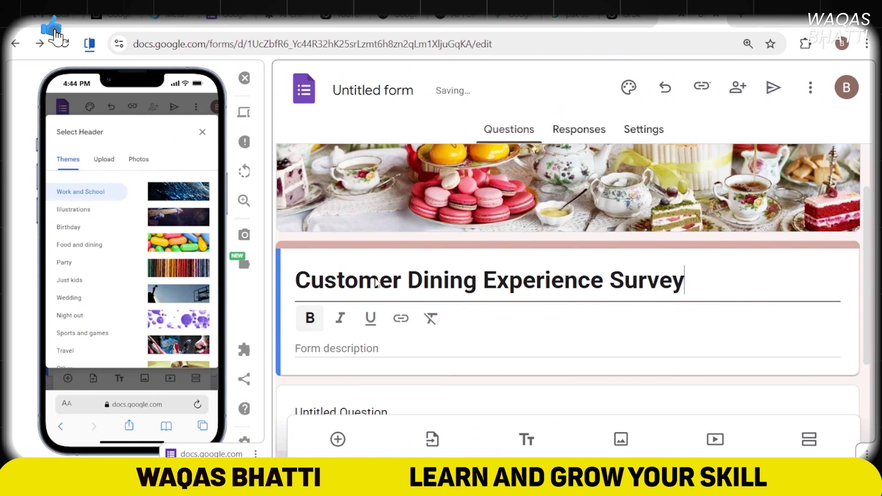
- Copy ChatGPT's short description "Help us improve your dining experience. Please answer a few quick questions." into the form description
left_click(367, 349)
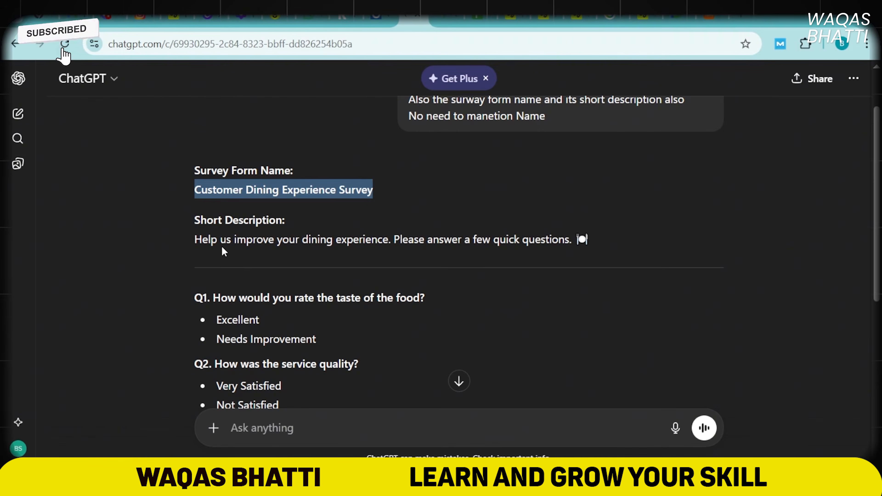
triple_click(250, 245)
key("ctrl+c")
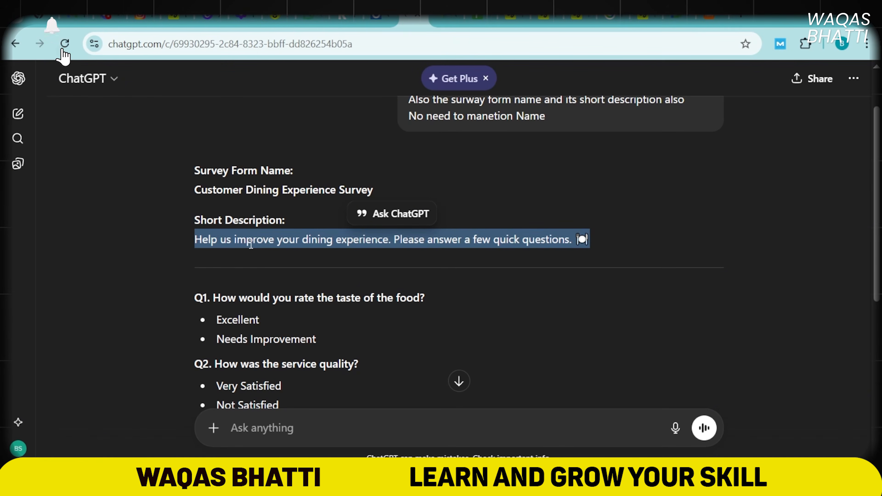
double_click(318, 240)
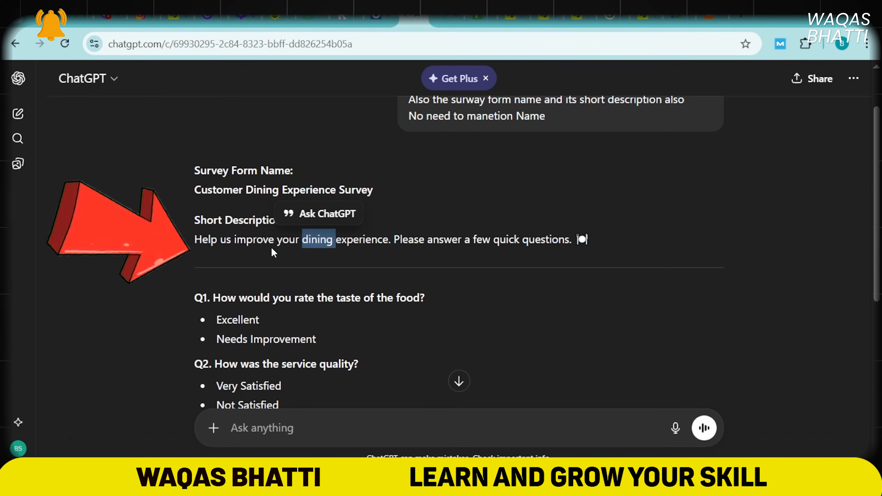
triple_click(318, 239)
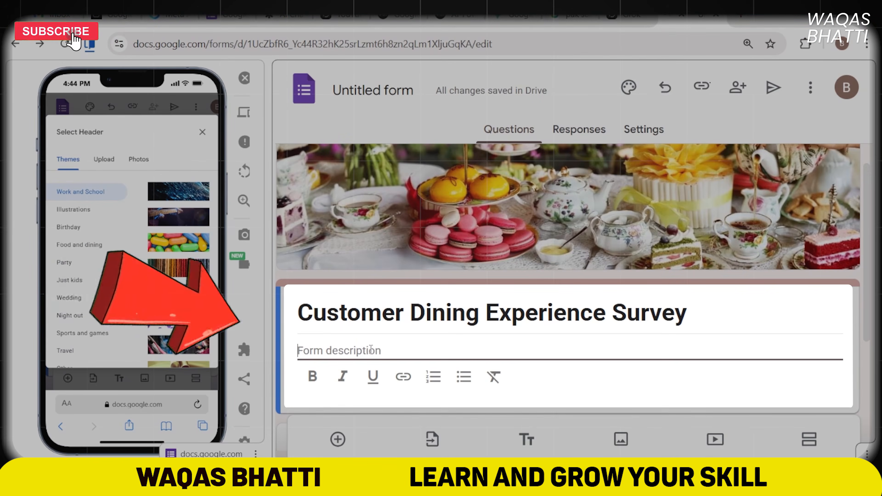
key("ctrl+v")
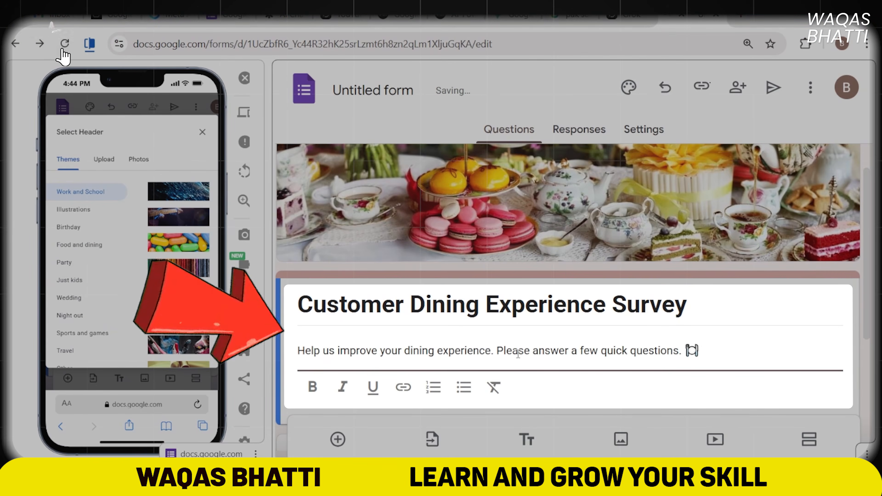
- Break the form description so that "Please answer a few quick questions." starts on a new line
left_click(497, 351)
key("Return")
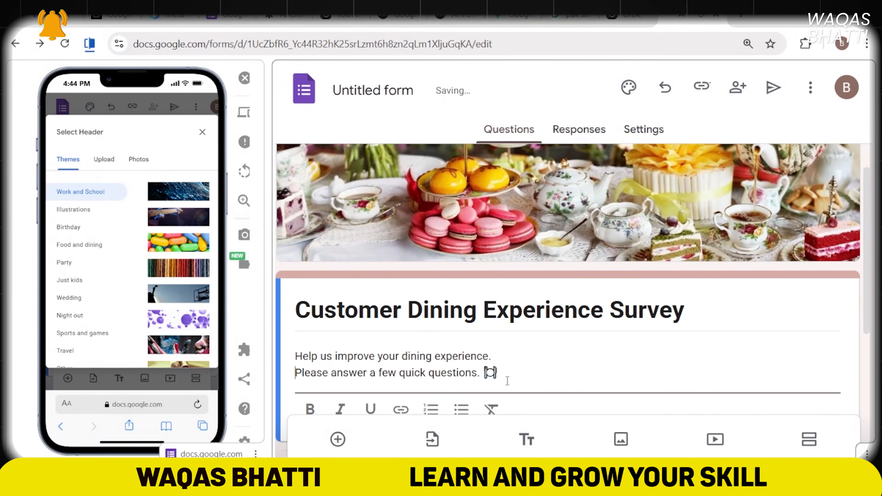
key("Return")
key("Return")
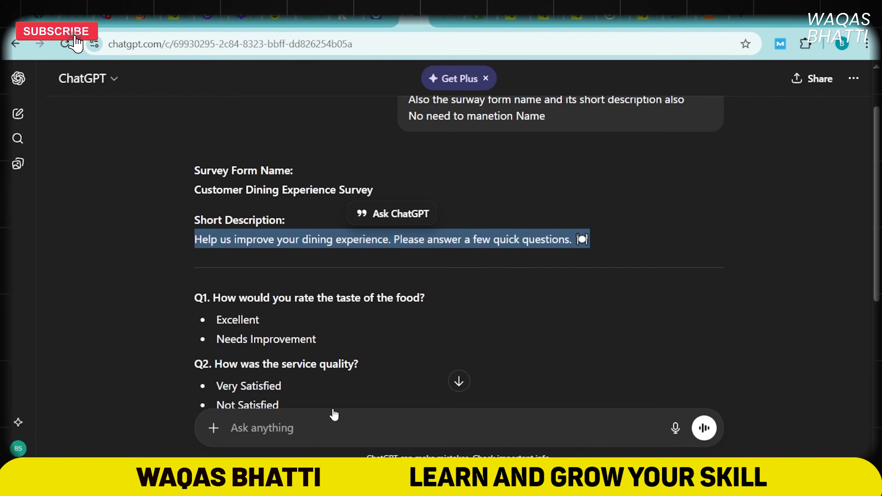
- Ask ChatGPT in the same conversation for the survey's participation rules with the prompt "Rules to attempt it"
left_click(325, 431)
scroll(324, 426, "down", 7)
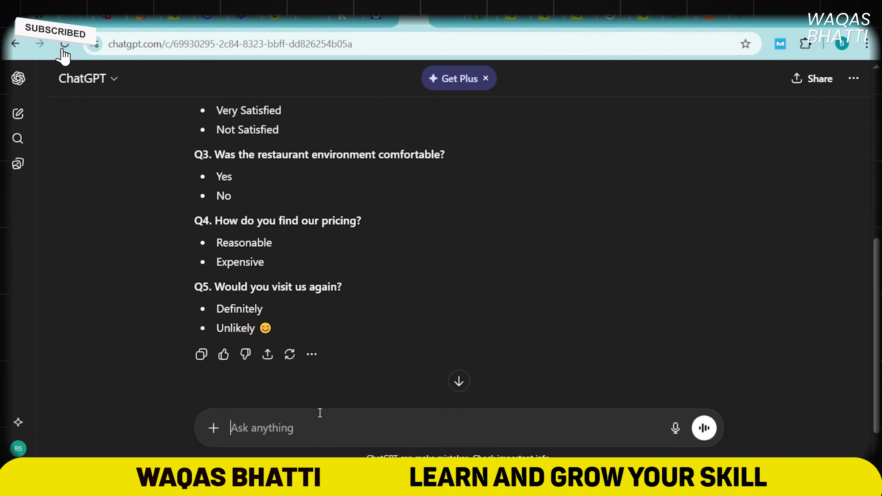
type("Rules to attempt i")
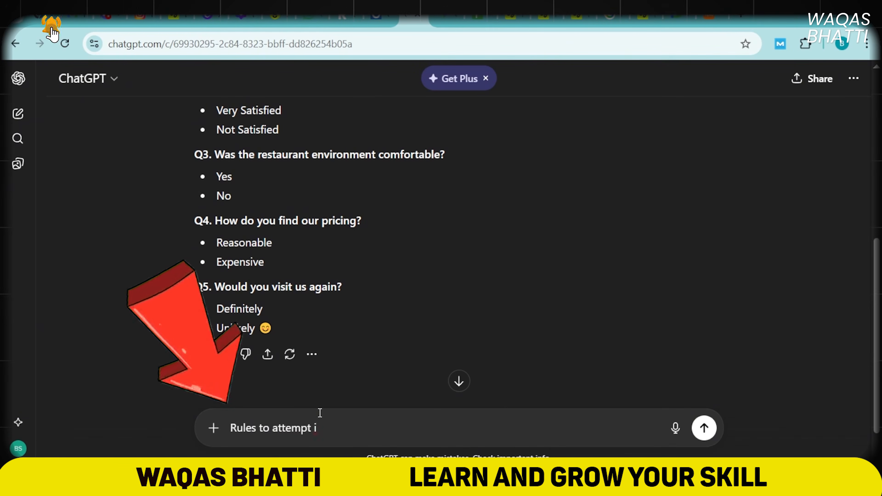
type("t")
key("Return")
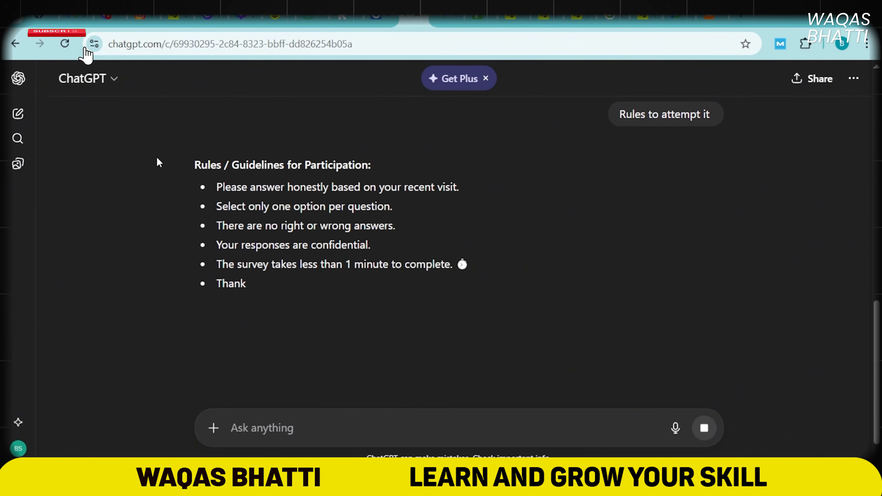
- Copy ChatGPT's "Rules / Guidelines for Participation" heading and bullet list into the form description, below the intro text
left_click_drag(174, 158, 429, 318)
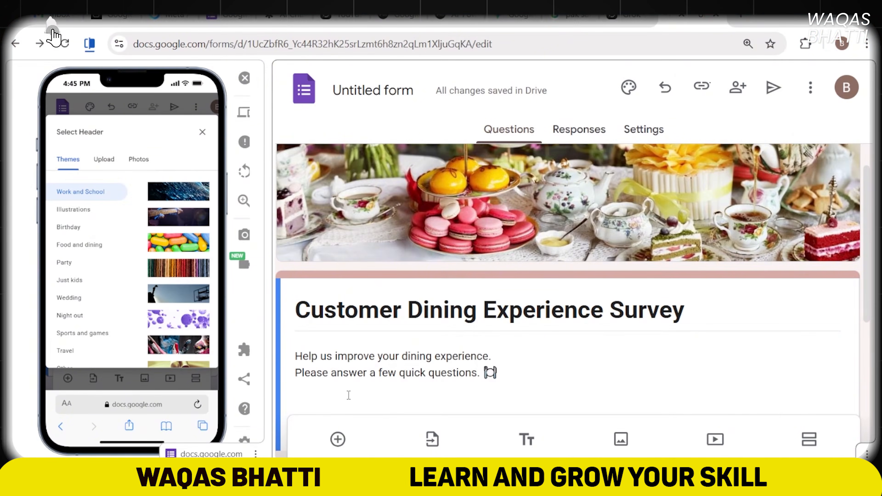
scroll(534, 286, "down", 7)
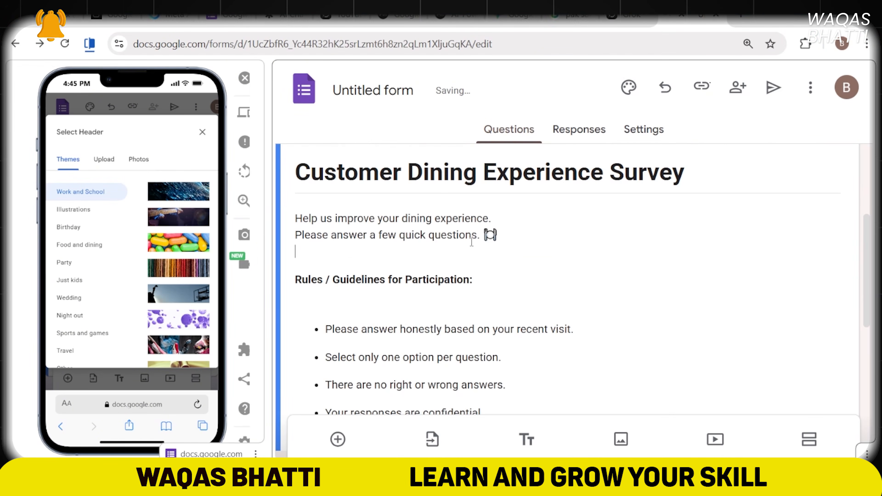
scroll(411, 240, "down", 5)
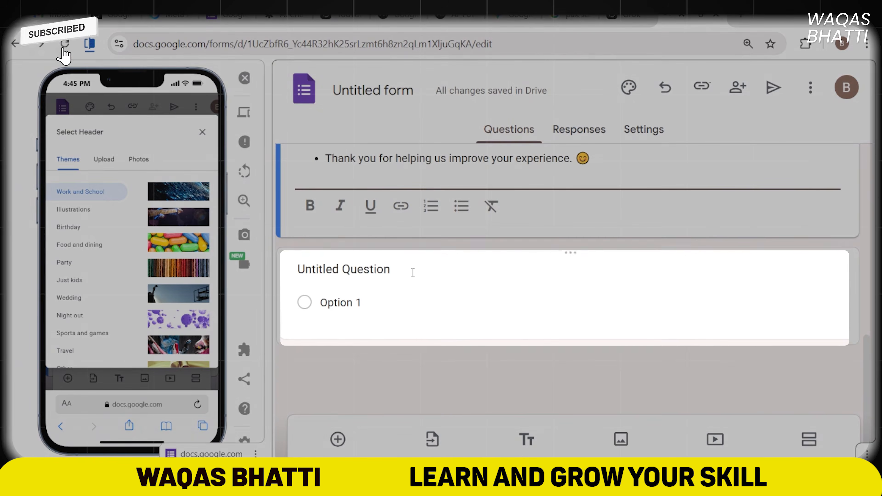
- Replace the untitled question's text with ChatGPT's "Q1. How would you rate the taste of the food?"
left_click(341, 263)
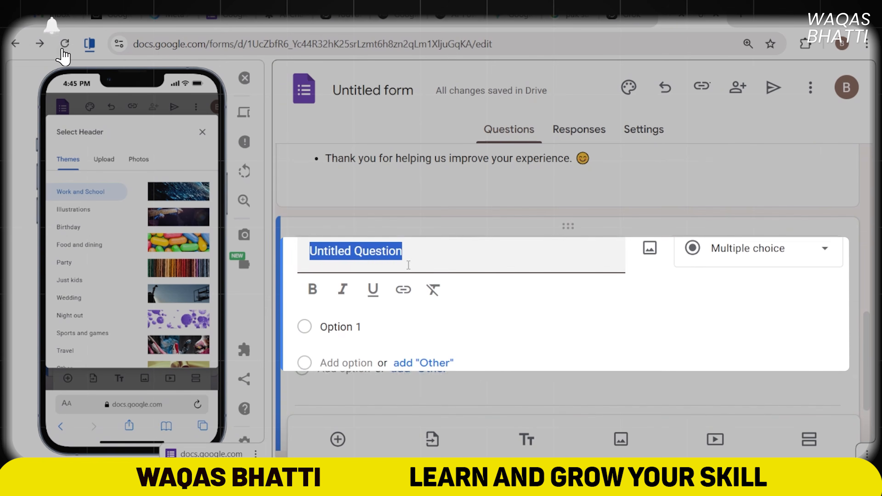
key("alt+Tab")
scroll(333, 264, "down", 1)
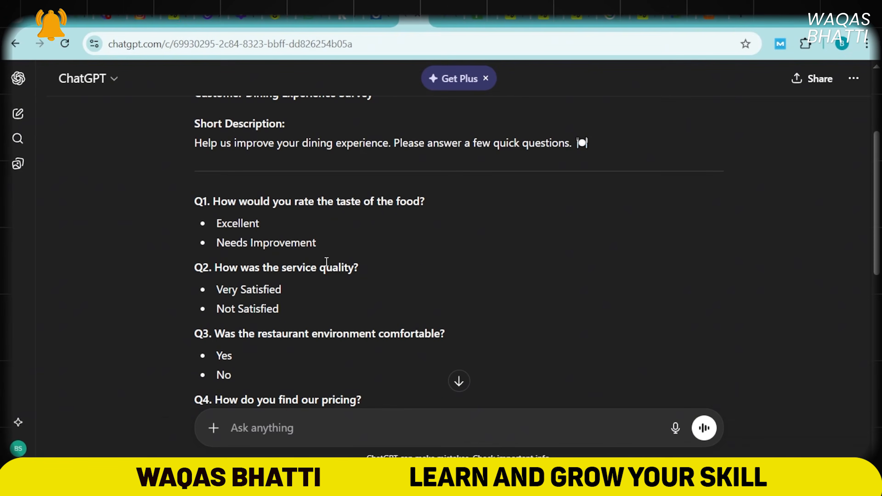
left_click_drag(434, 208, 202, 193)
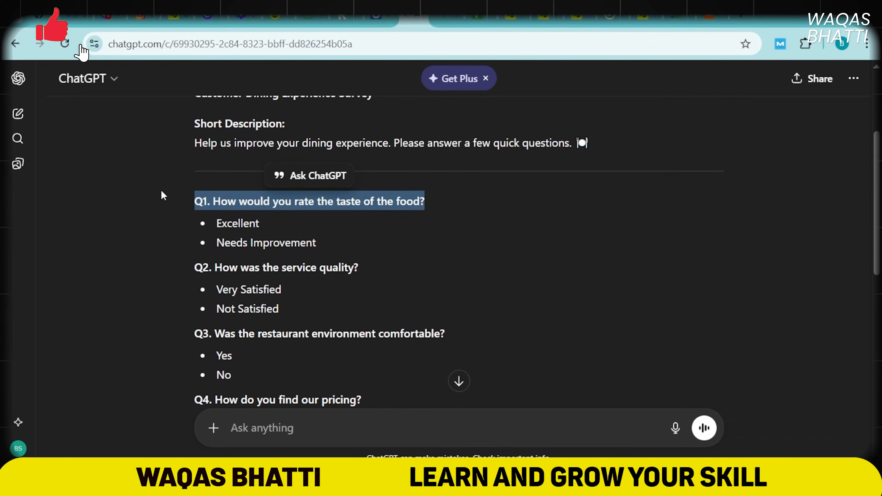
key("alt+Tab")
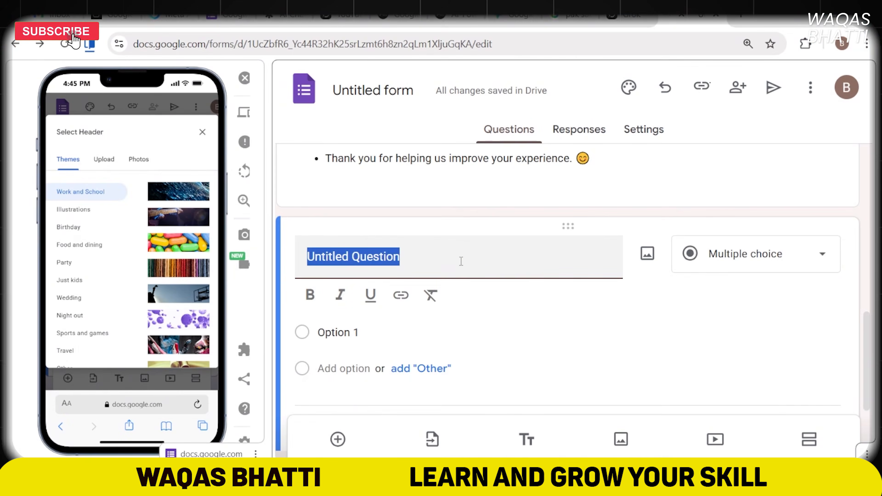
type("Q1. How would you rate the taste of the food?")
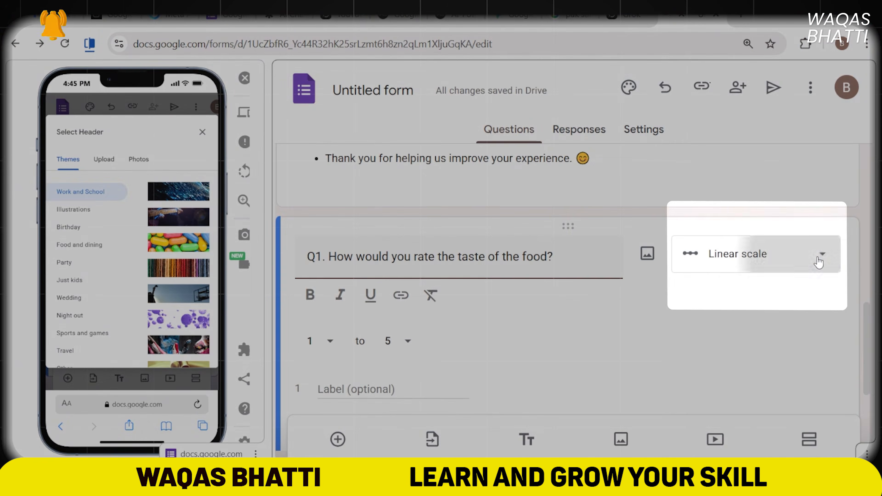
- Review the available question types and set Q1 to Multiple choice
left_click(816, 258)
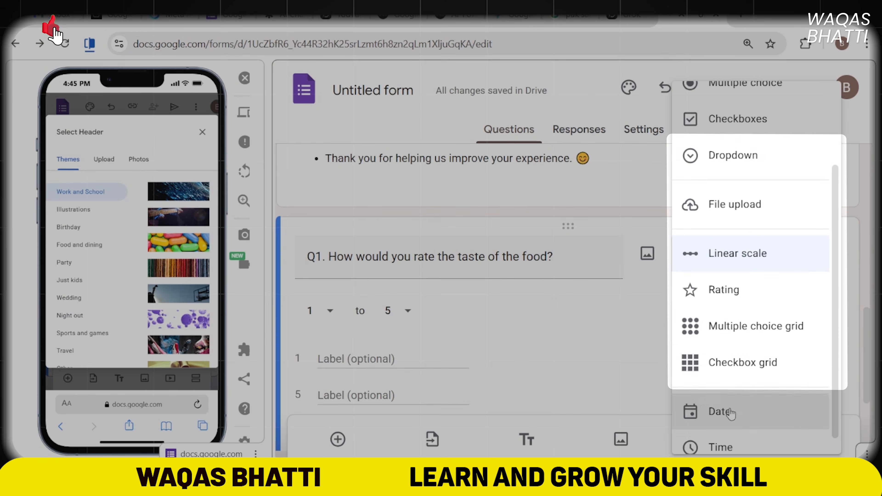
scroll(741, 378, "up", 3)
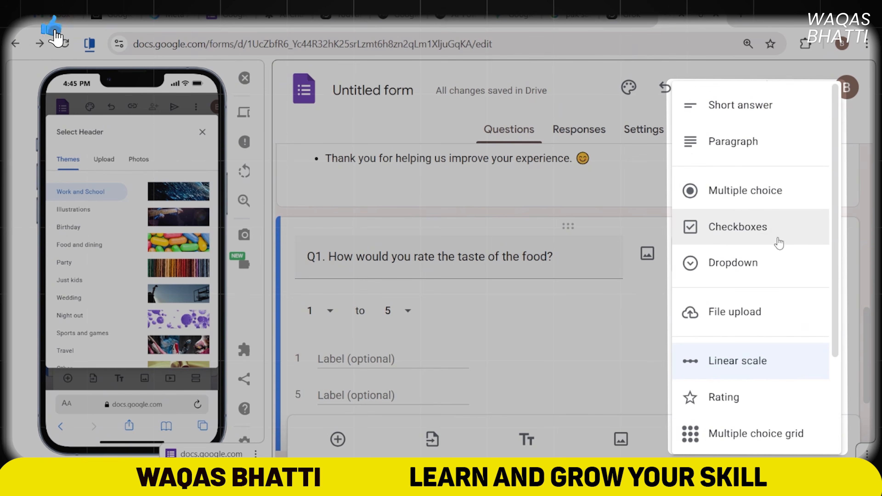
scroll(729, 276, "down", 3)
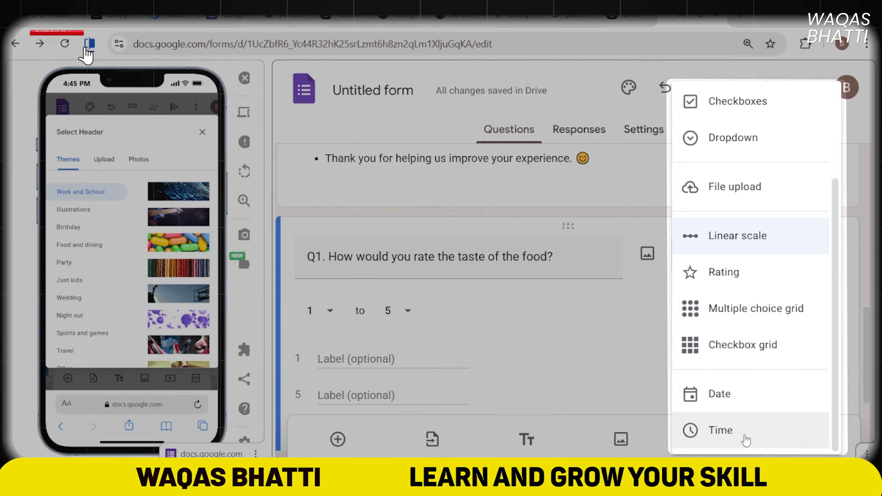
scroll(747, 309, "up", 2)
scroll(747, 310, "up", 2)
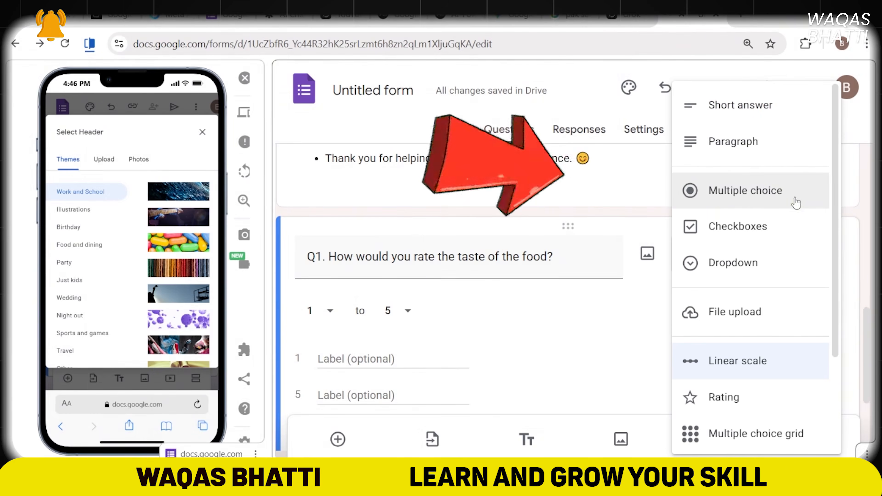
left_click(742, 197)
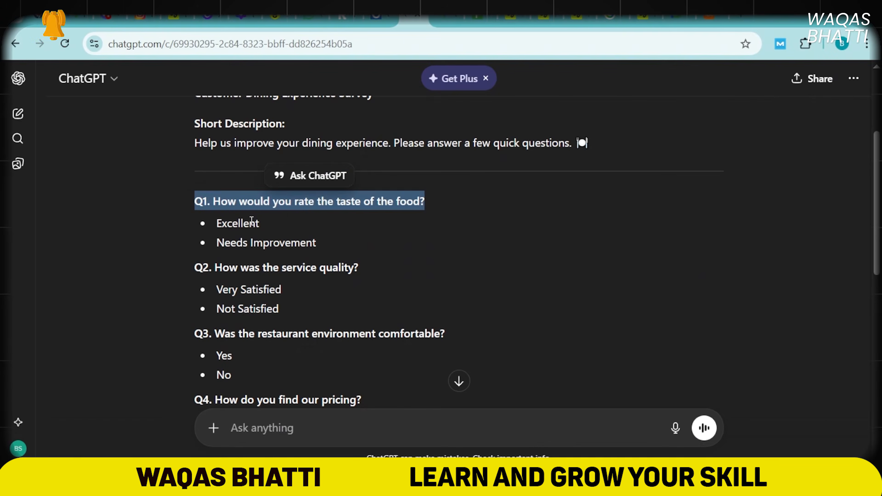
- Give Q1 the two answer options "Excellent" and "Needs Improvement" from ChatGPT's suggestions
double_click(252, 223)
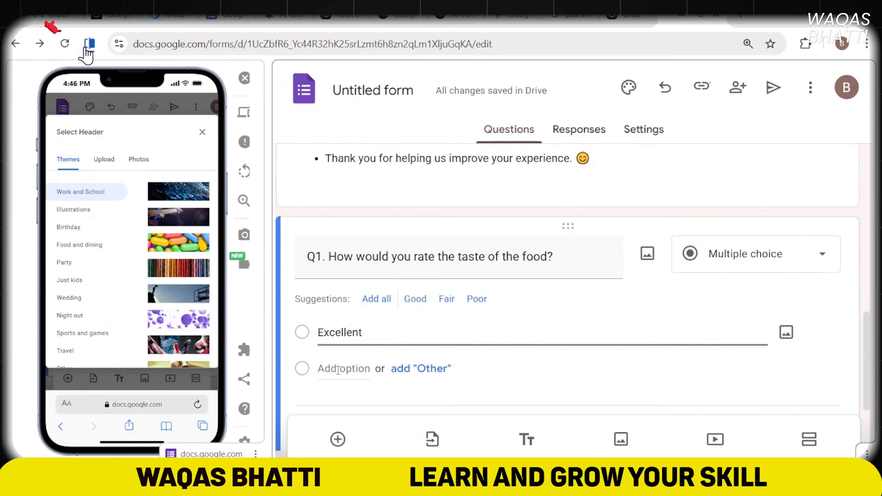
left_click(338, 369)
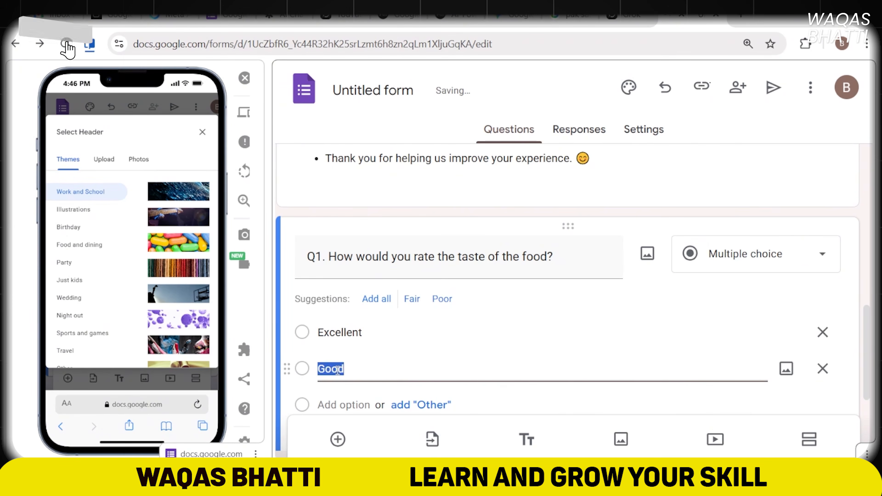
scroll(482, 289, "down", 2)
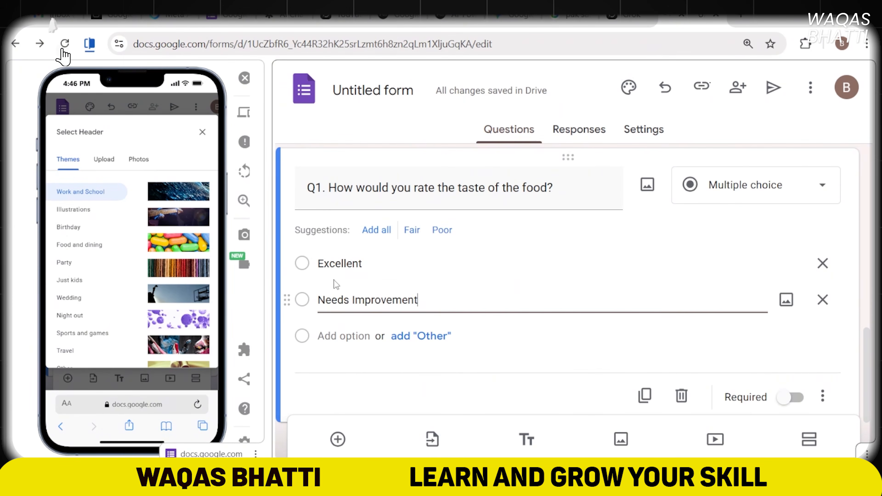
- Review Q1's additional question settings without changing them, and make Q1 a required question
left_click(823, 399)
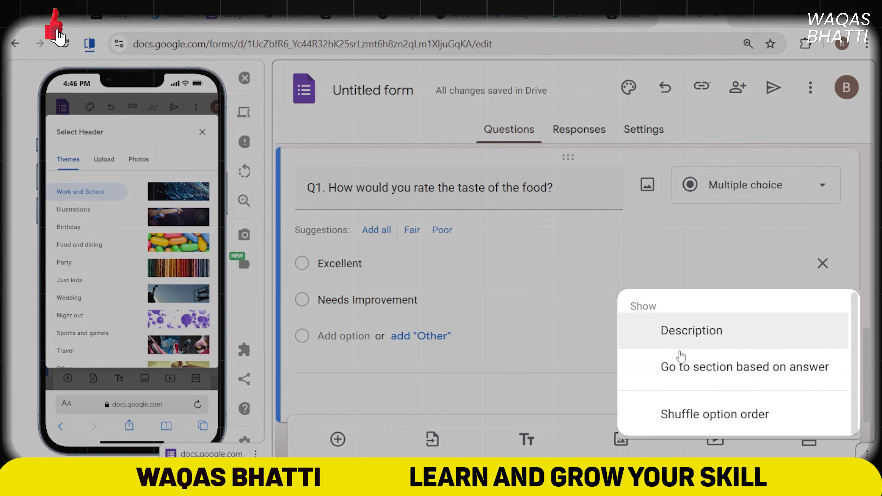
left_click(558, 333)
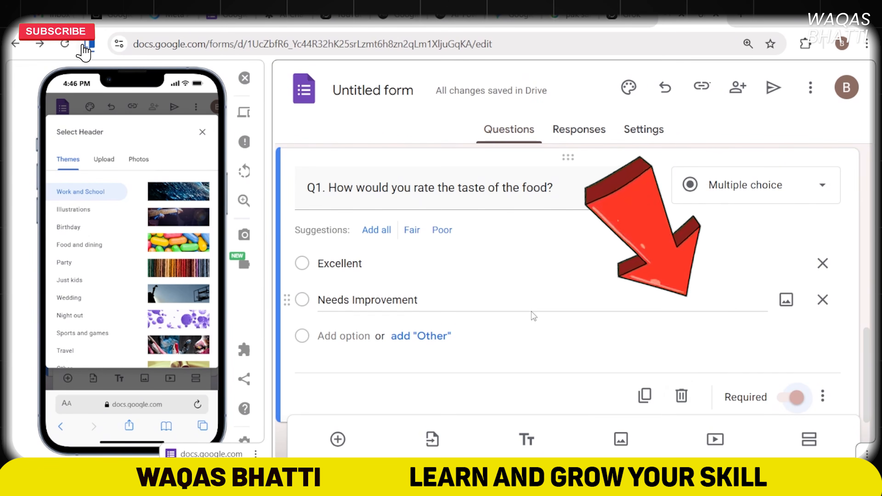
scroll(454, 235, "down", 2)
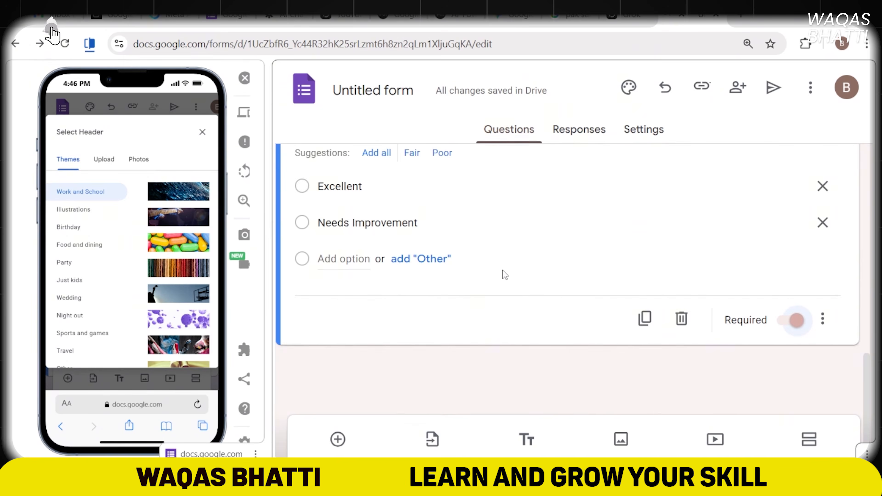
scroll(503, 270, "up", 2)
scroll(503, 270, "down", 2)
scroll(503, 270, "up", 2)
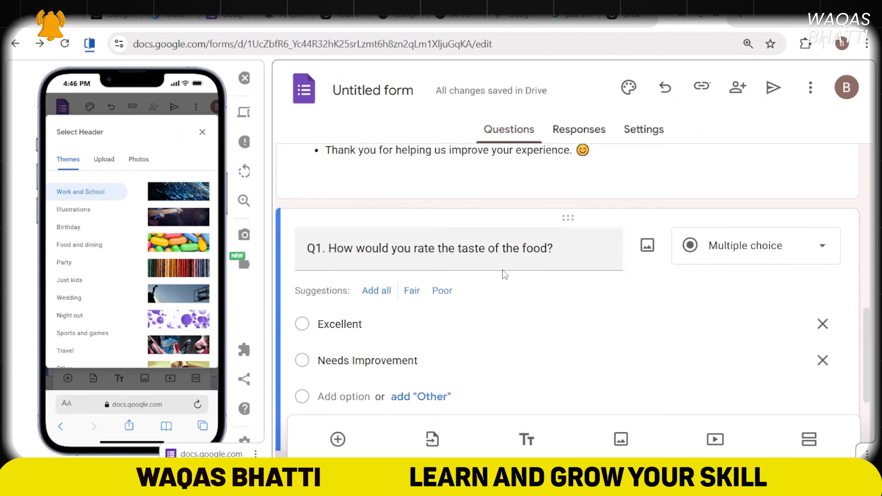
scroll(502, 270, "down", 2)
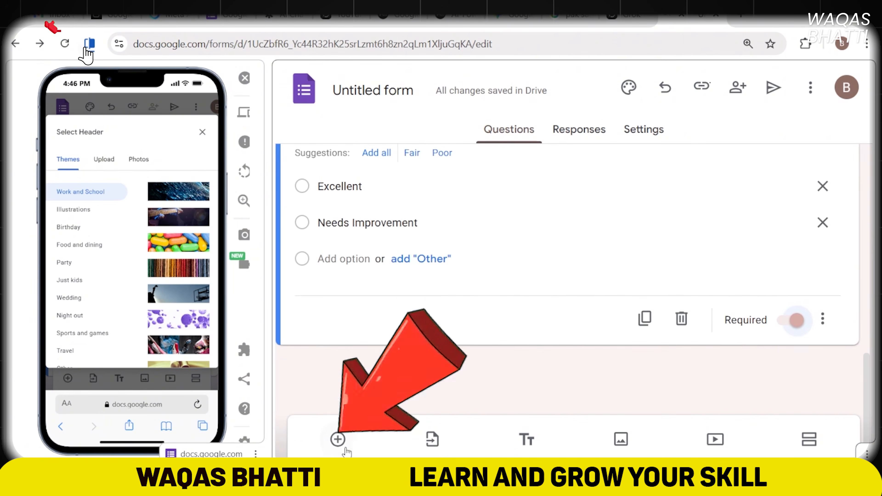
- Add a new blank multiple-choice question below Q1
left_click(337, 439)
scroll(501, 357, "up", 12)
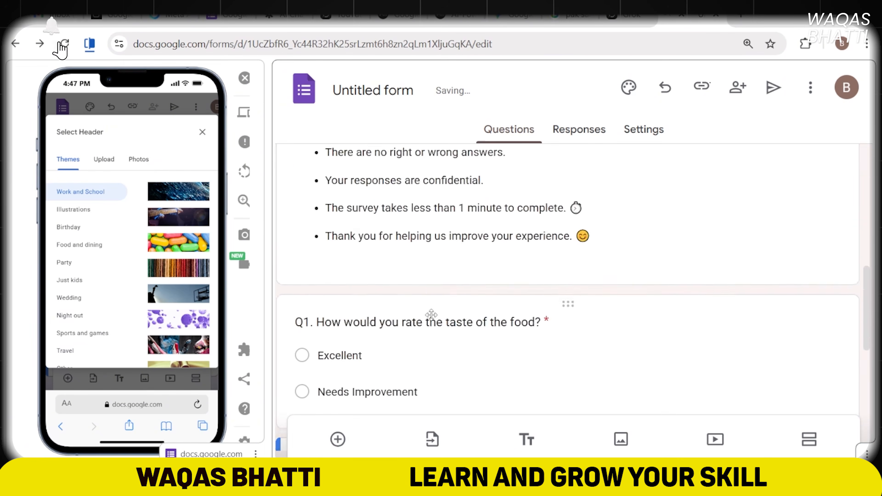
scroll(466, 242, "down", 6)
scroll(466, 243, "down", 8)
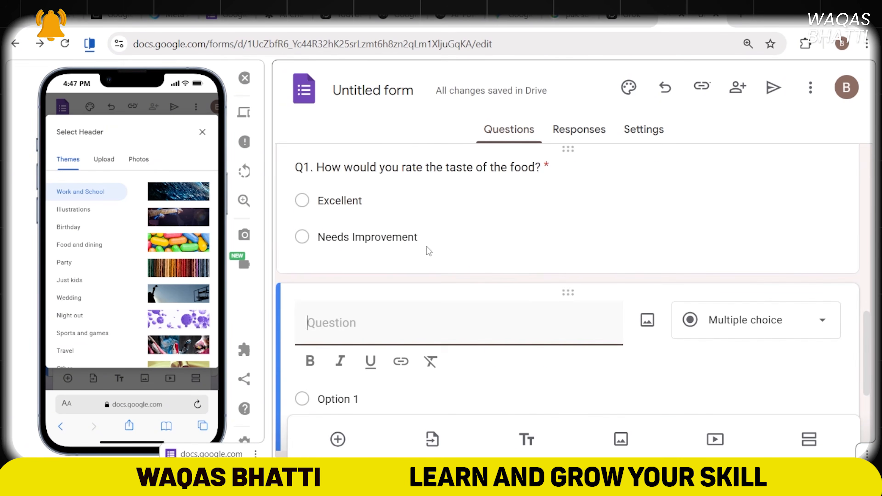
scroll(401, 250, "up", 6)
scroll(501, 270, "down", 5)
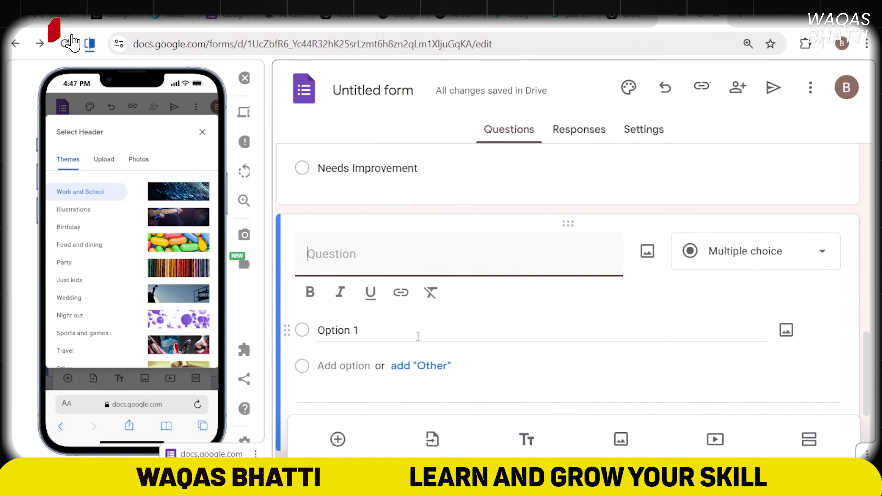
- Check Q1's asterisk against its Required setting and look through the survey from the header to the last question
scroll(486, 351, "up", 6)
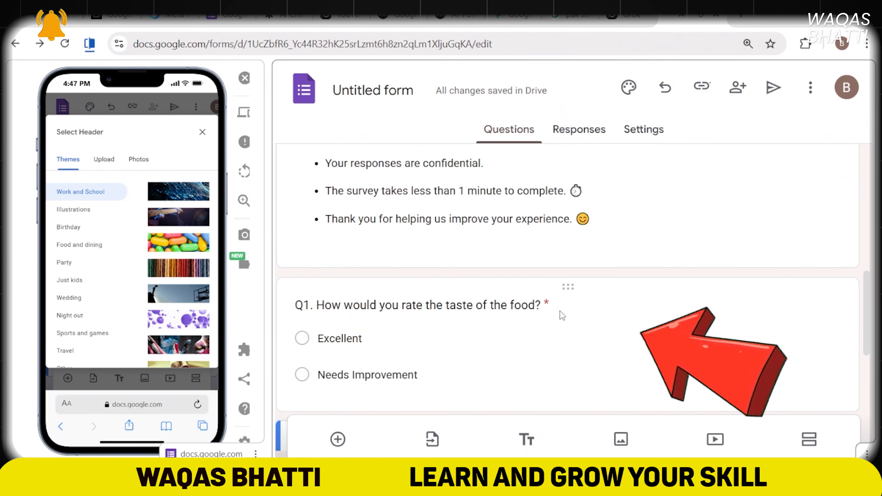
left_click(520, 303)
scroll(756, 287, "down", 5)
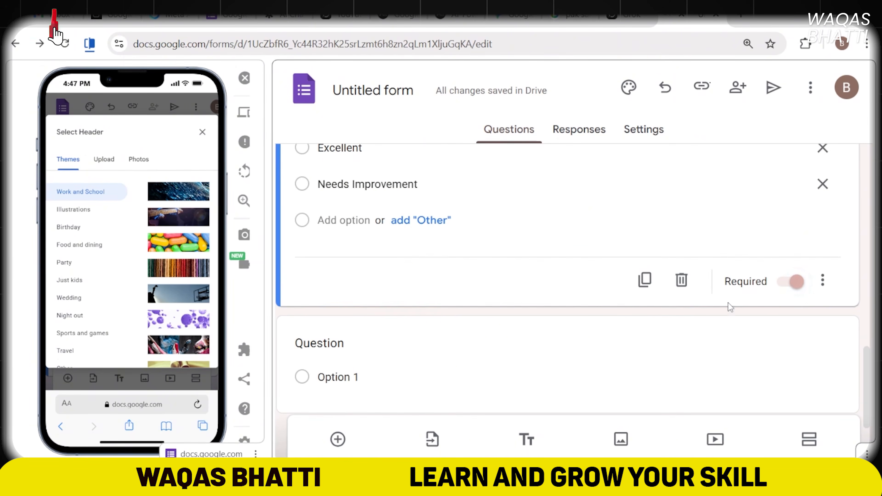
scroll(730, 307, "up", 5)
left_click(781, 254)
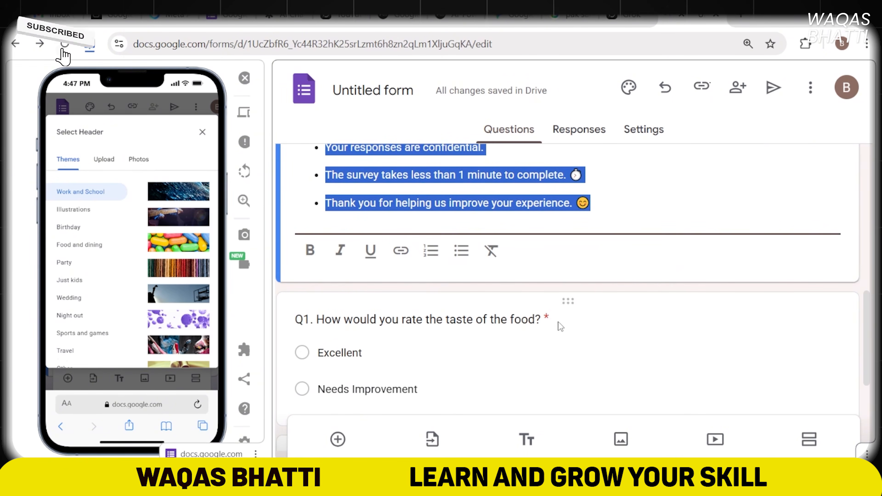
scroll(577, 328, "down", 5)
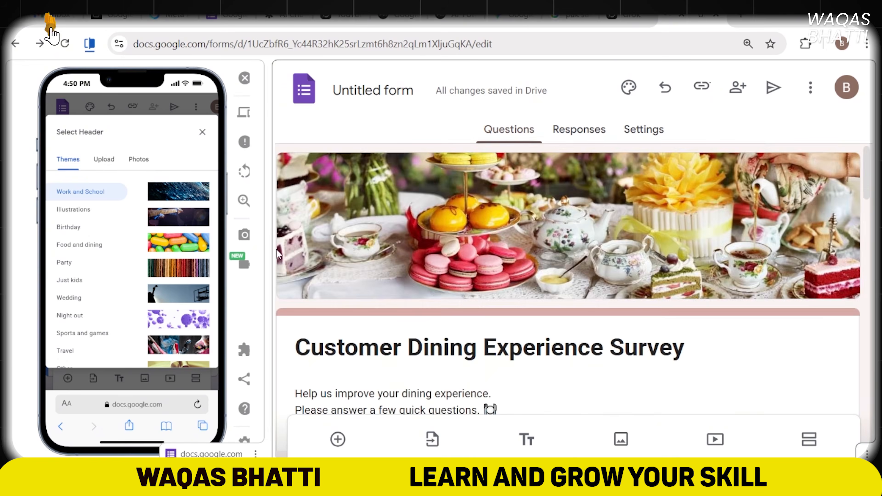
scroll(459, 245, "down", 15)
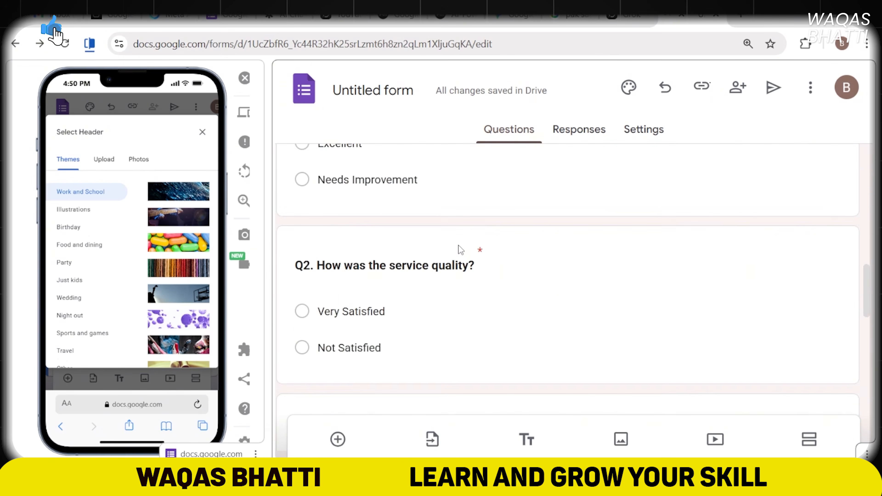
scroll(459, 245, "down", 10)
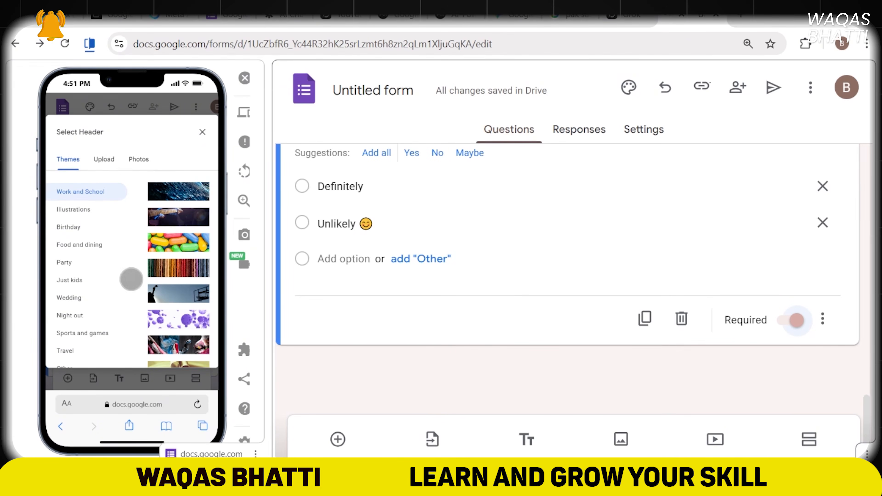
left_click(138, 158)
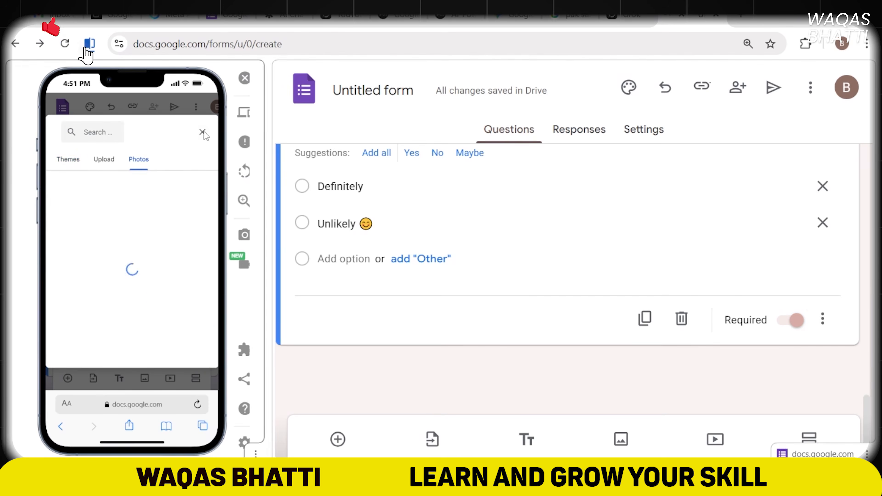
left_click(68, 160)
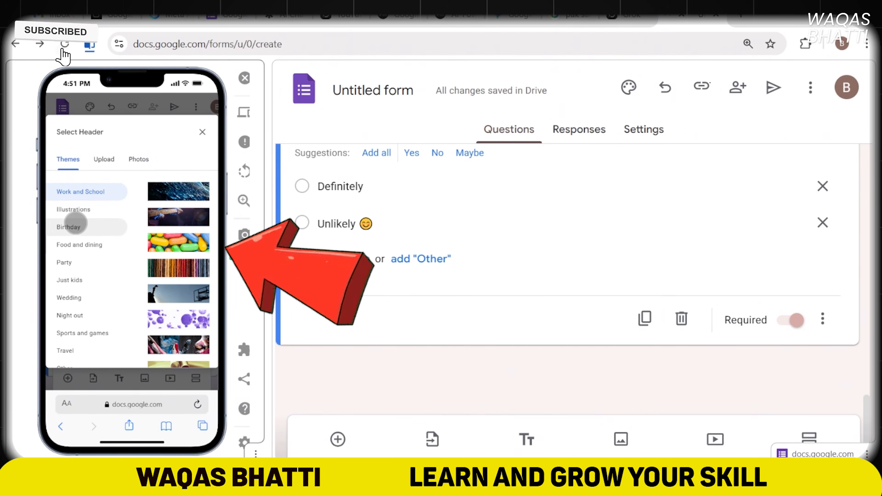
- Browse the stock header images in the Food and dining, Just kids and Travel theme categories in the mobile preview
left_click(75, 224)
left_click(82, 243)
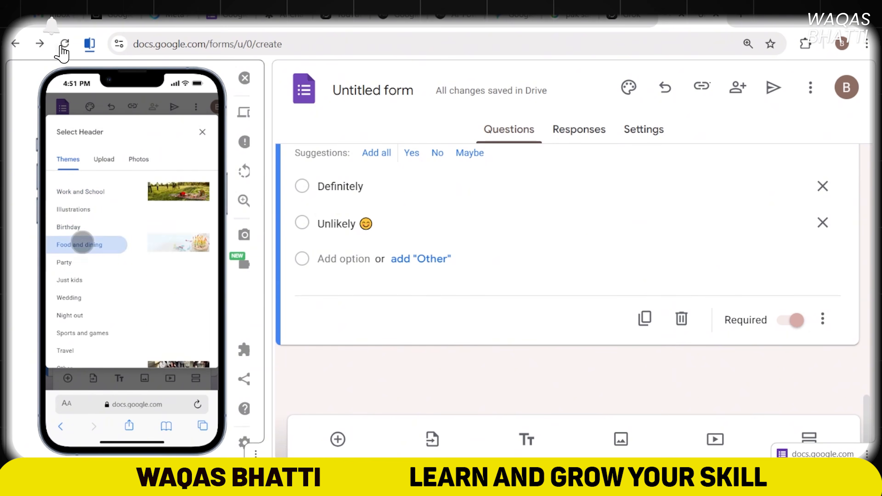
left_click(88, 280)
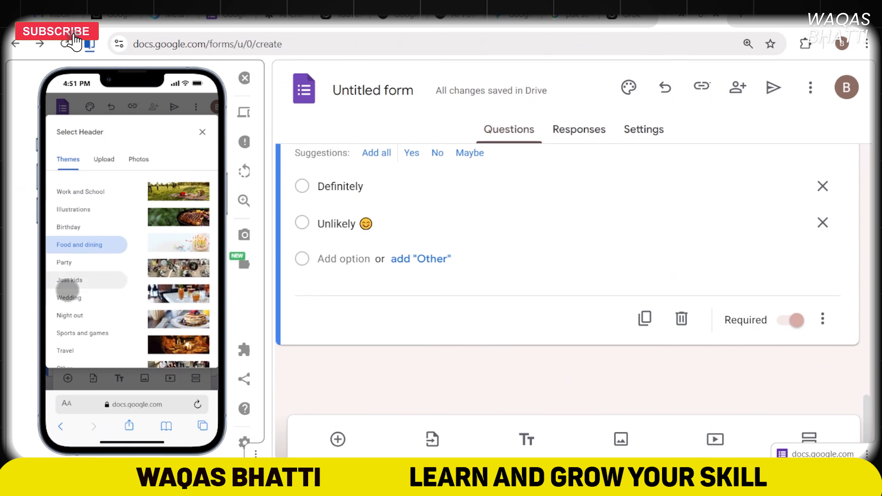
left_click(65, 297)
left_click(65, 280)
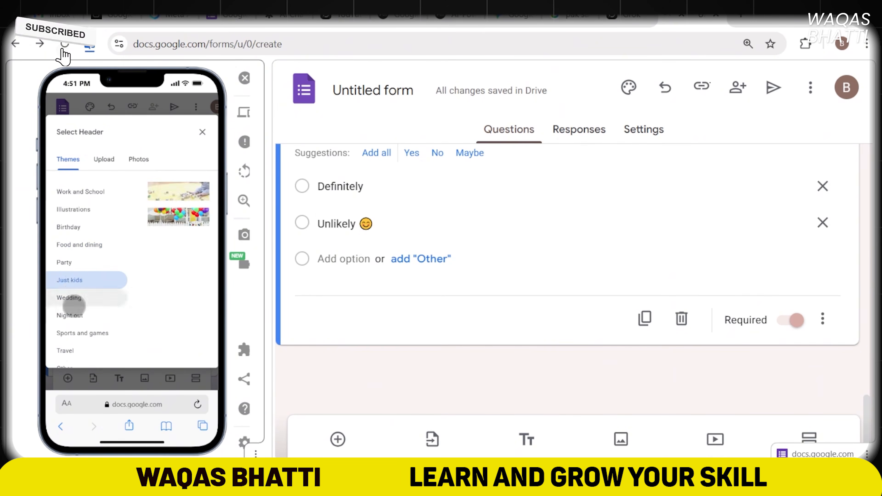
left_click(69, 315)
left_click(73, 351)
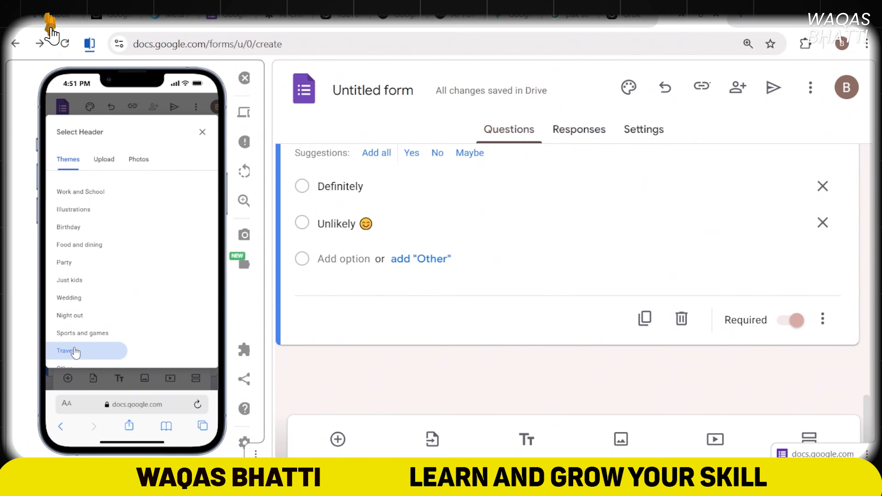
left_click(74, 319)
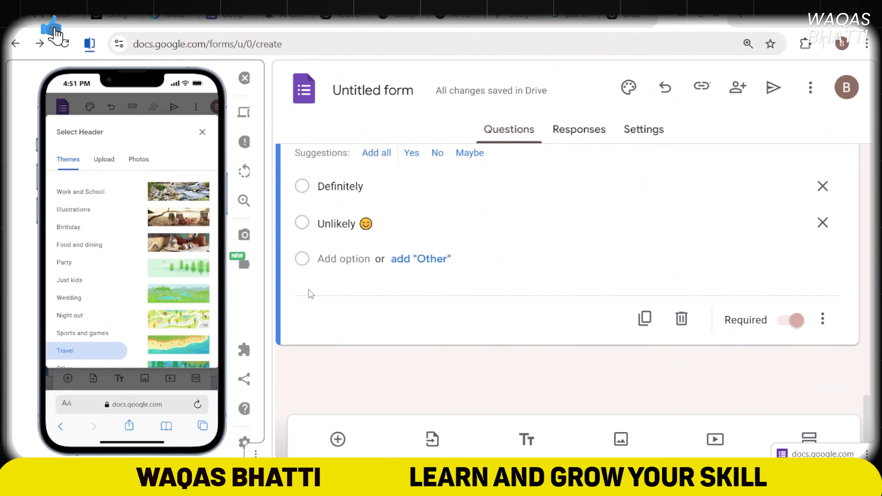
- Publish the survey with responders set to anyone with the link
scroll(606, 330, "up", 6)
scroll(606, 331, "up", 10)
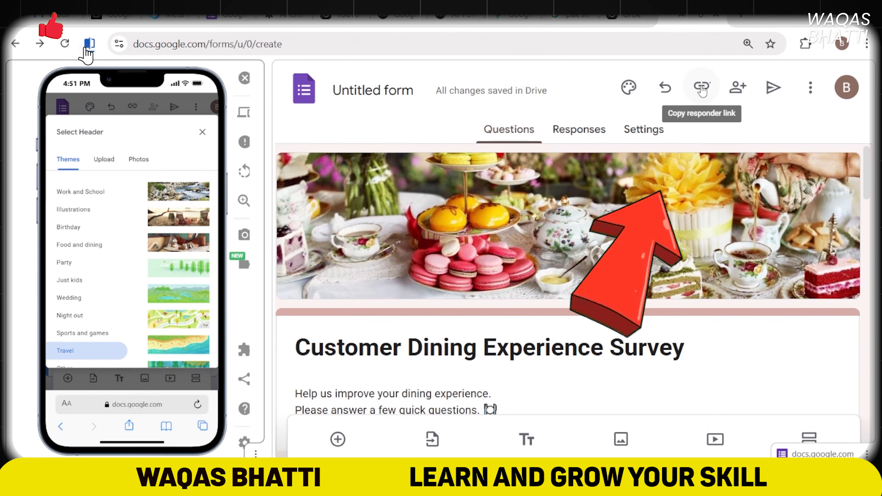
left_click(771, 91)
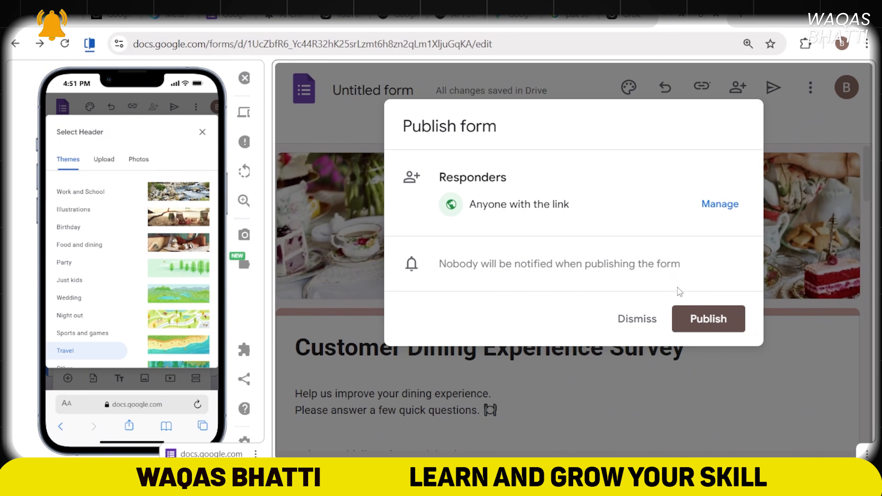
left_click(692, 327)
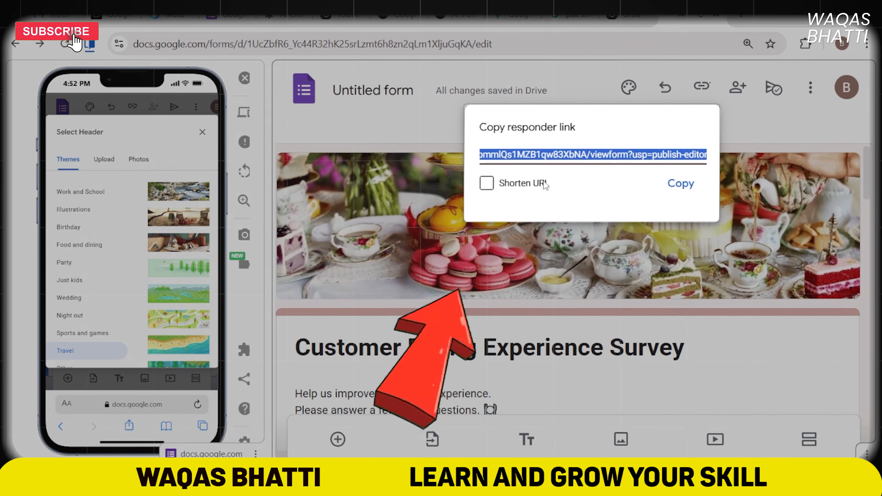
- Shorten the survey's responder link and copy it to the clipboard
left_click(495, 181)
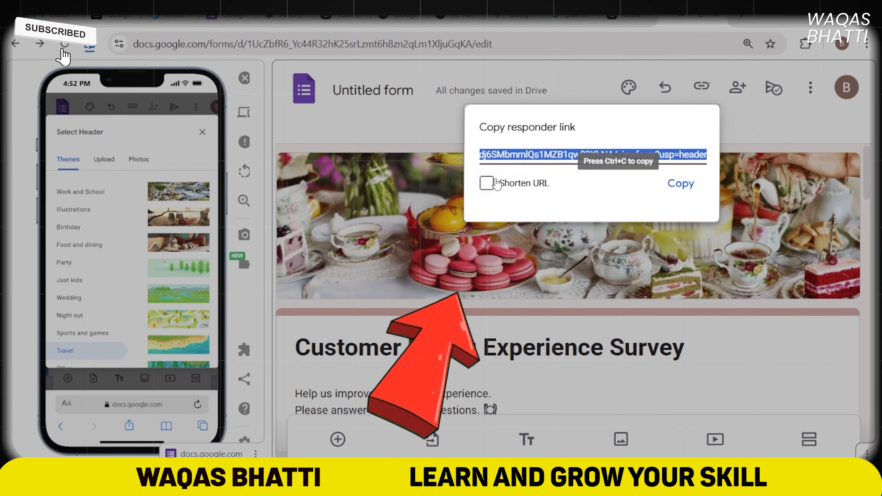
left_click(487, 183)
left_click(681, 184)
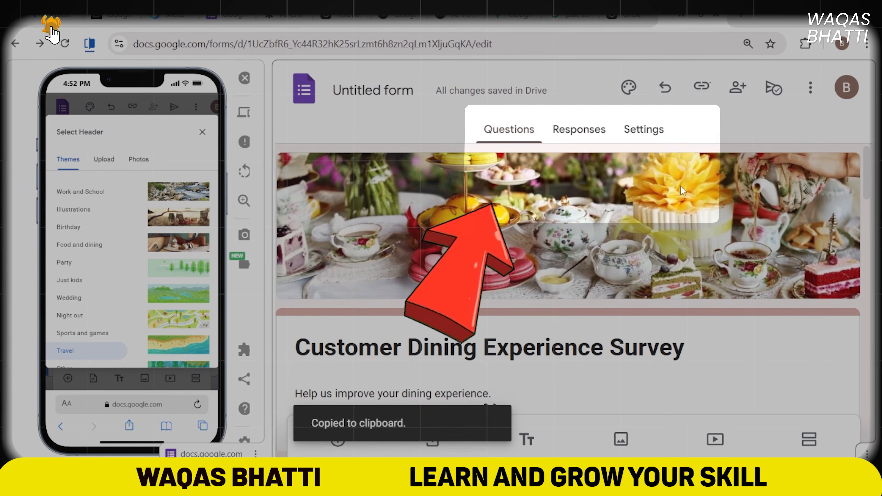
scroll(524, 272, "down", 1)
scroll(567, 239, "up", 1)
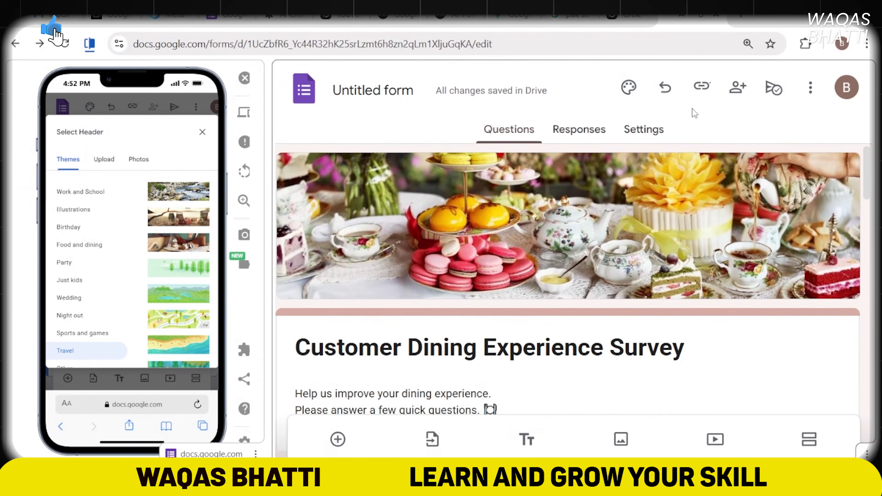
- Open the copied responder link in a new browser tab and examine the published survey's rules and questions
left_click(741, 17)
left_click(378, 45)
key("ctrl+v")
key("Return")
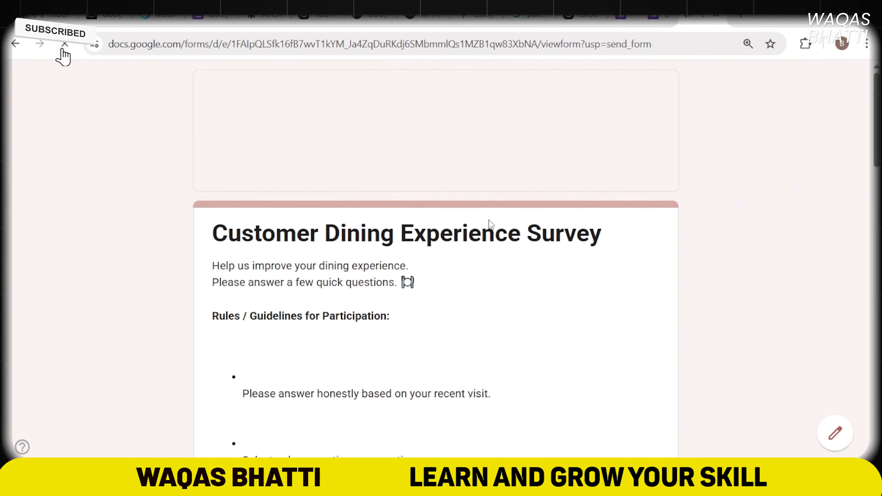
scroll(547, 187, "down", 10)
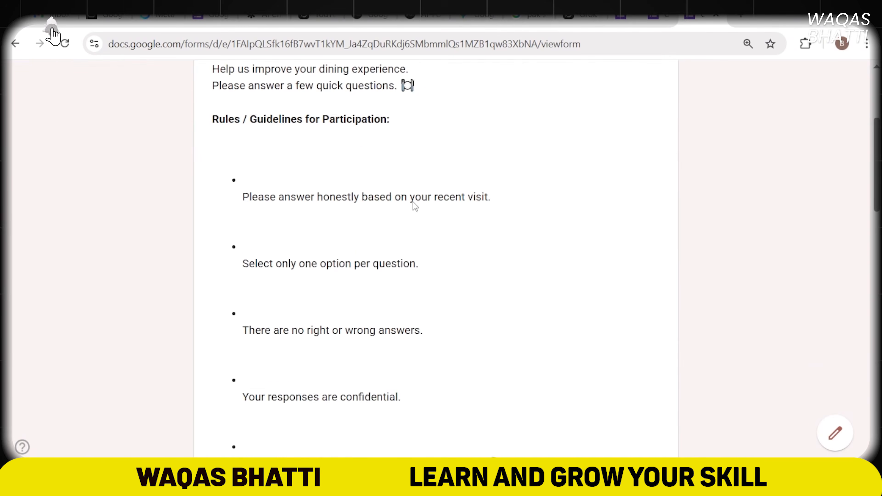
scroll(305, 292, "up", 8)
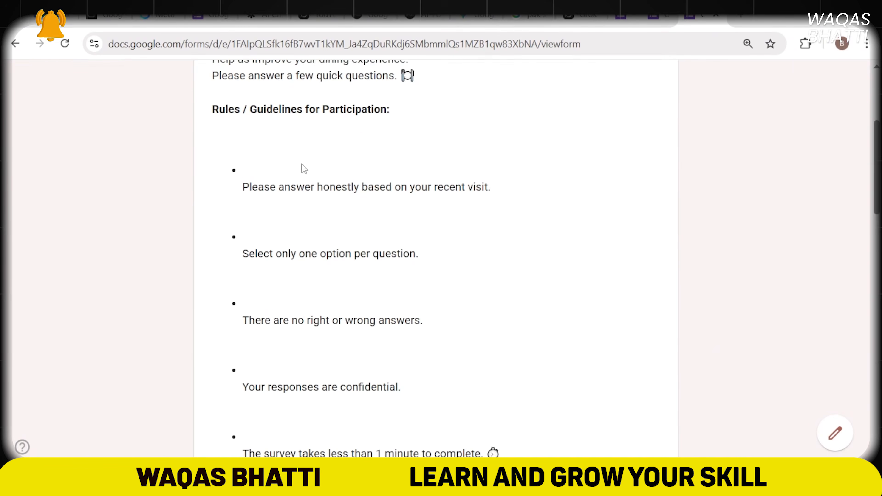
scroll(342, 181, "down", 20)
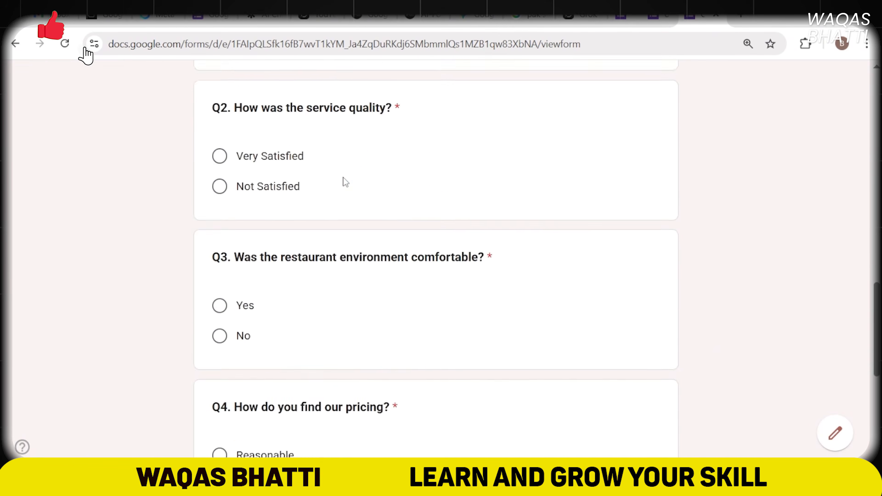
scroll(345, 181, "down", 10)
scroll(345, 182, "up", 20)
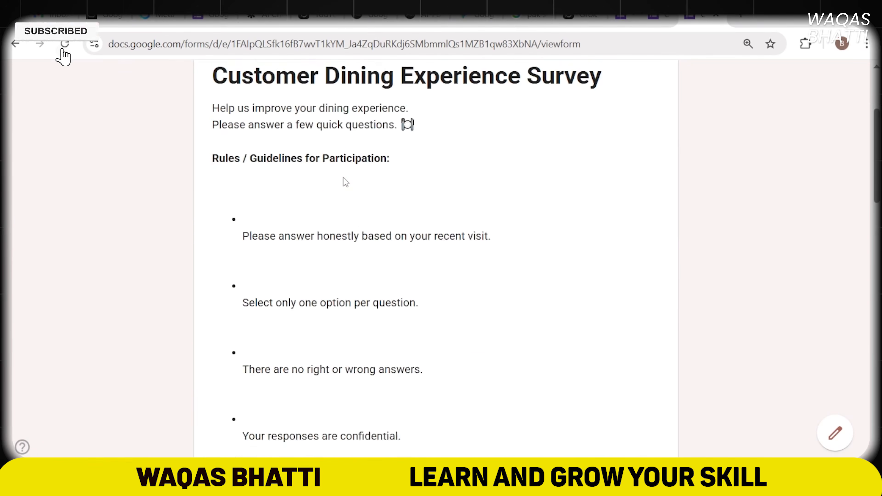
scroll(346, 181, "up", 5)
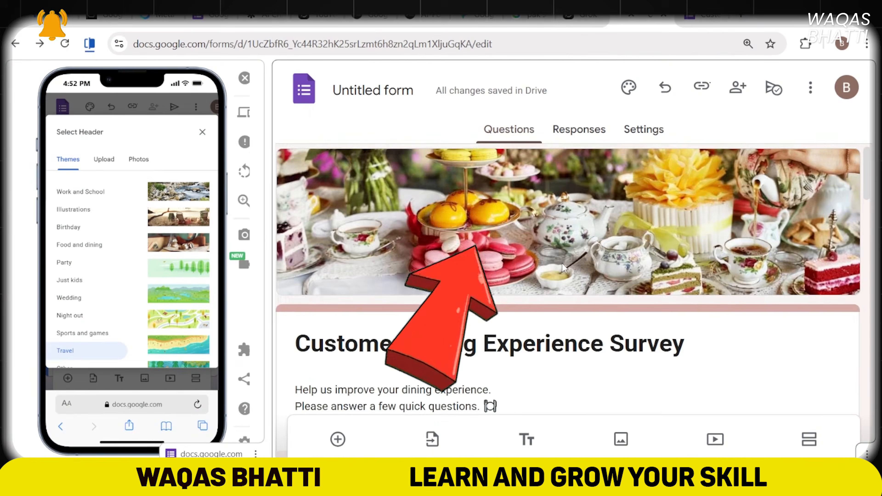
- In the form editor, turn the first two bulleted participation rules into plain lines directly under the Rules / Guidelines heading
scroll(563, 263, "down", 8)
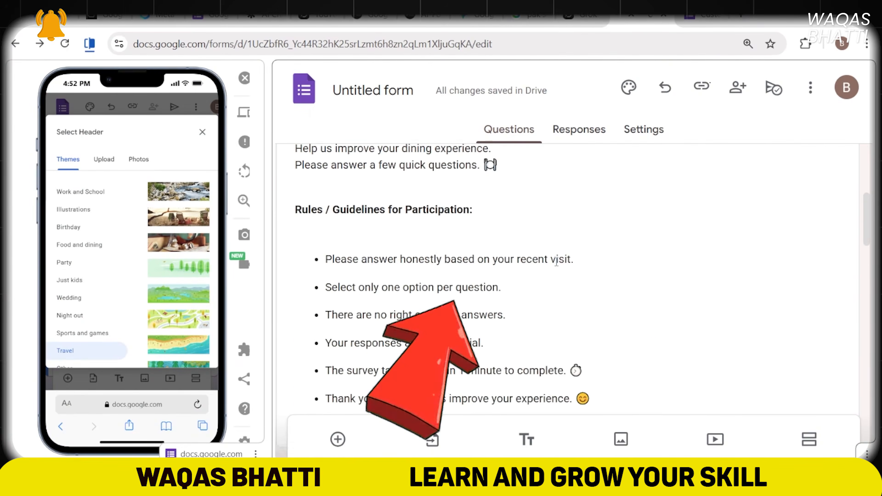
scroll(389, 294, "up", 5)
left_click(389, 295)
key("ctrl+a")
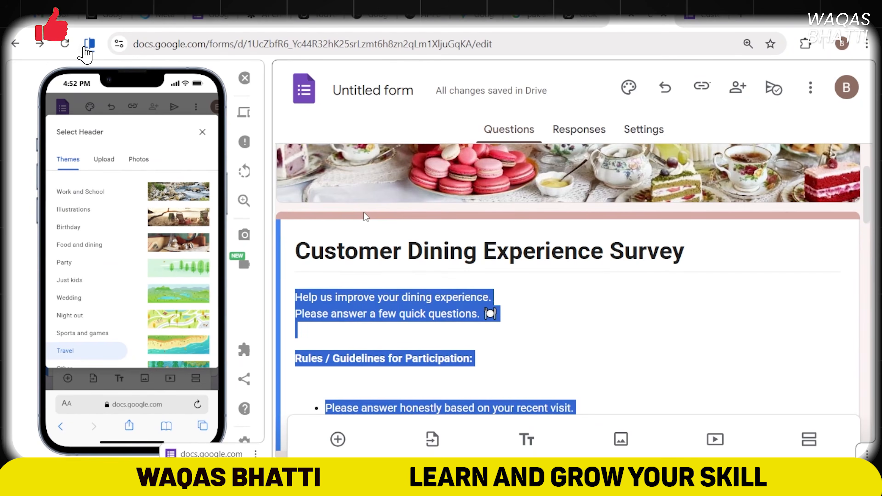
scroll(364, 213, "down", 4)
left_click(338, 249)
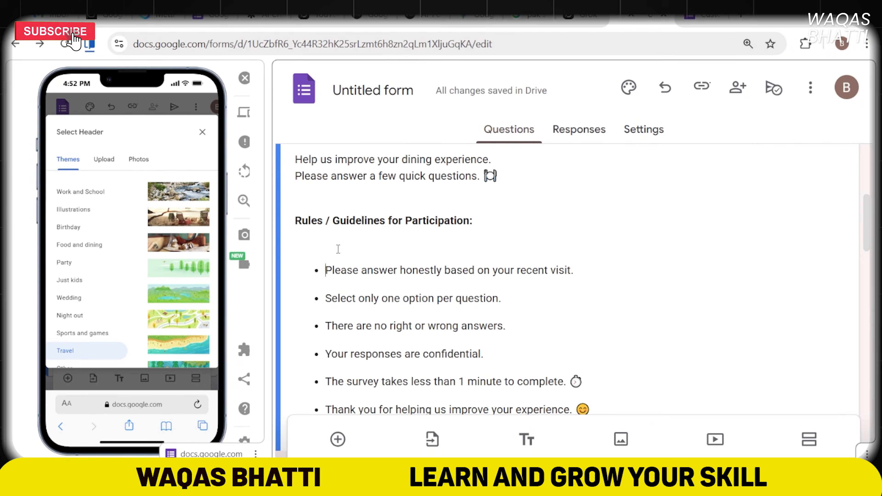
key("BackSpace")
key("Return")
key("Down")
key("BackSpace")
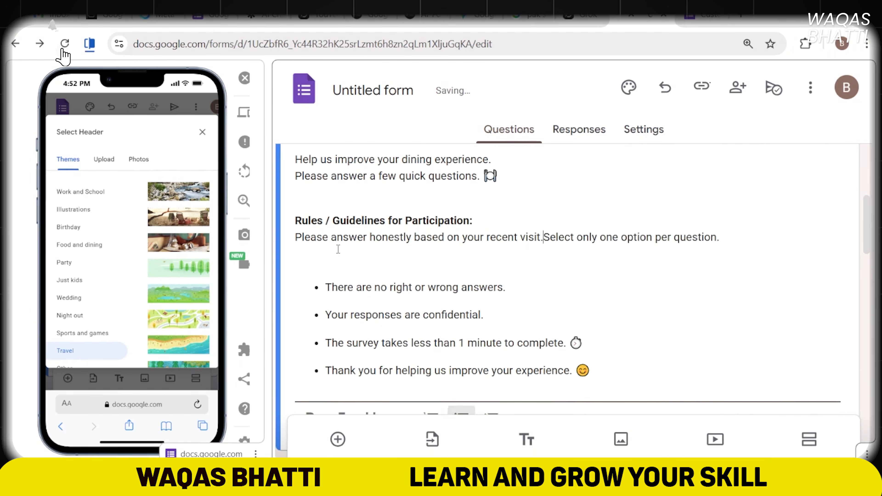
key("Return")
- Turn the remaining four bulleted participation rules into plain single-spaced lines, from "There are no right or wrong answers." to the thank-you line
key("BackSpace")
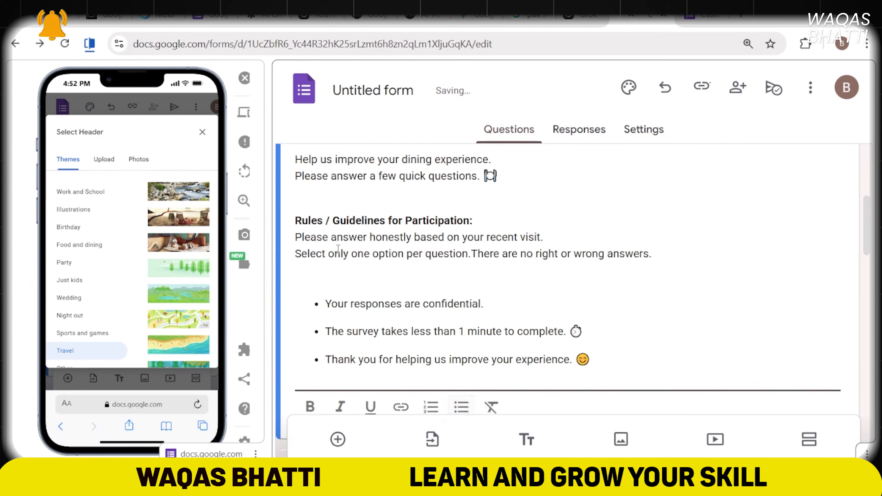
key("Return")
key("Down")
key("BackSpace")
key("Return")
key("Down")
key("BackSpace")
key("Return")
key("Down")
key("BackSpace")
key("Return")
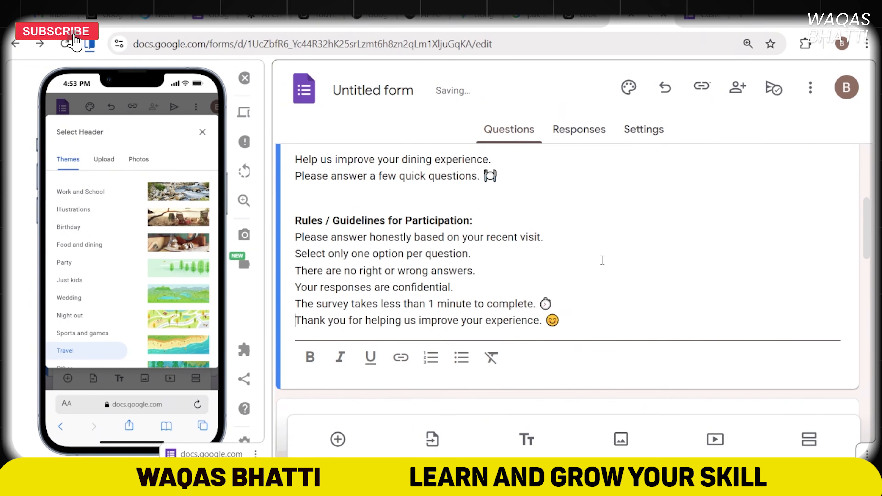
- Save the form's published options with responses accepted from anyone with the link
scroll(601, 256, "up", 6)
left_click(774, 89)
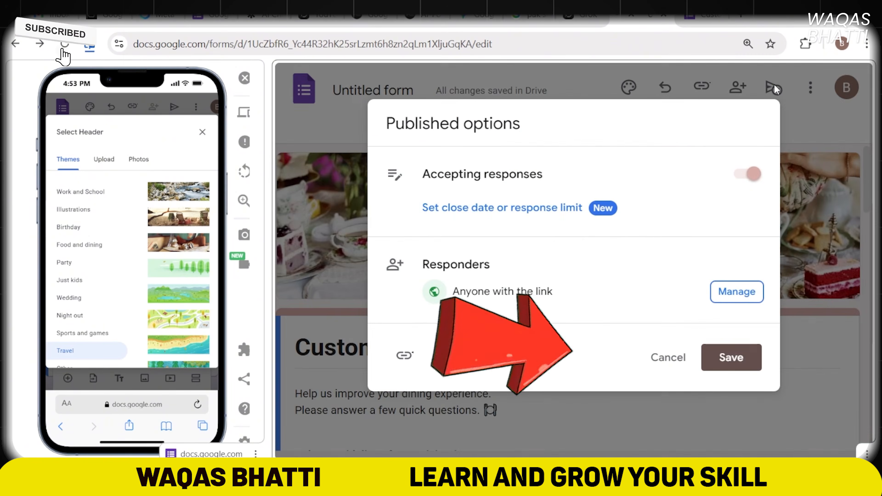
left_click(724, 356)
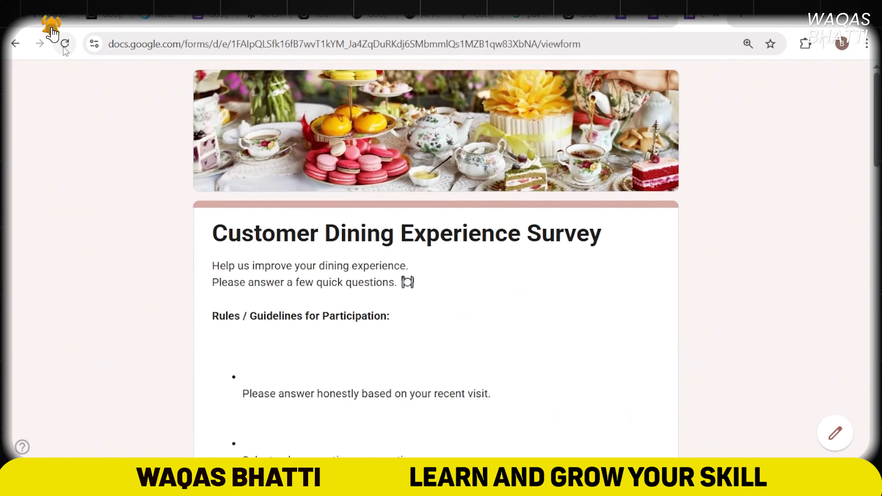
- Answer the published survey's Q1 to Q5 with Excellent, Not Satisfied, No, Reasonable and Definitely, and submit the response
scroll(340, 195, "down", 10)
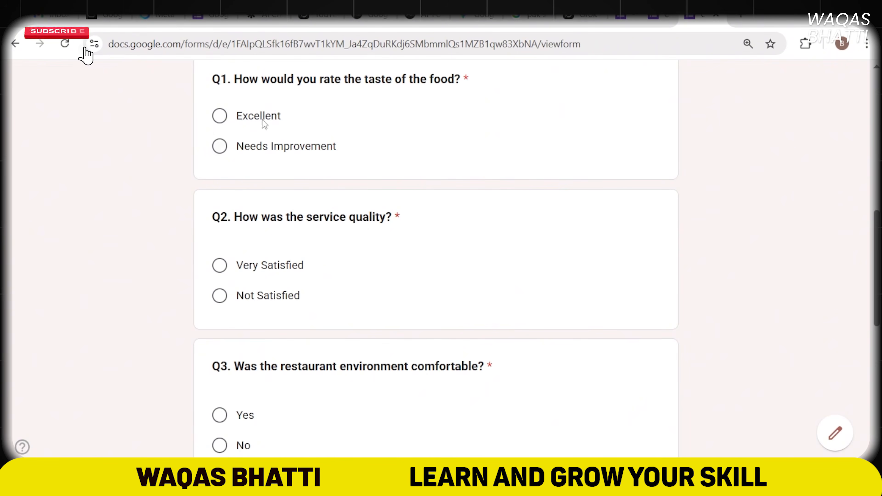
left_click_drag(469, 78, 220, 75)
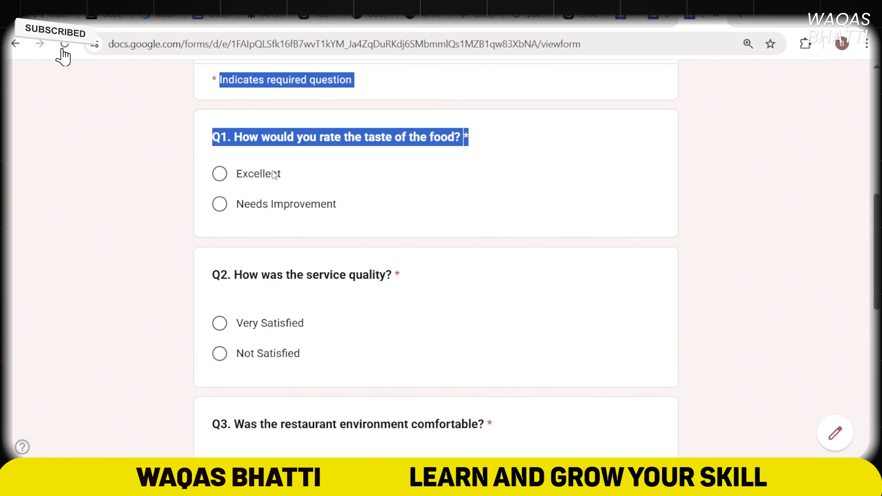
scroll(342, 254, "down", 2)
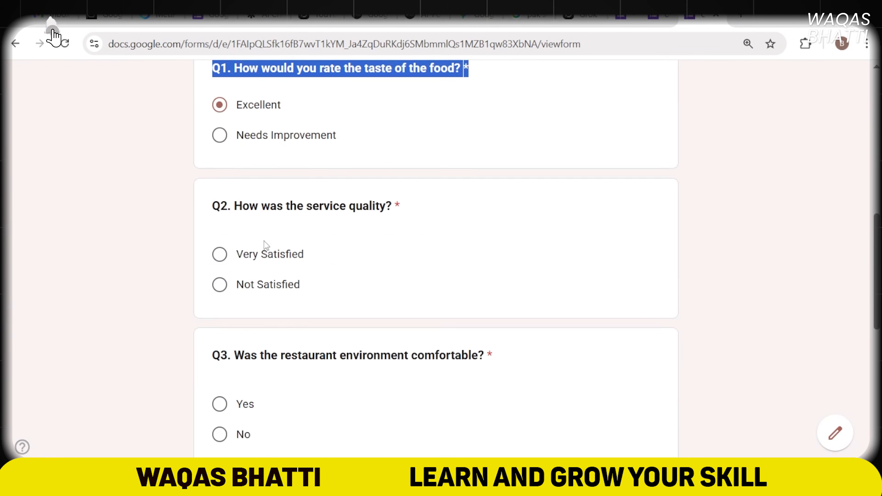
left_click(220, 284)
scroll(394, 246, "down", 4)
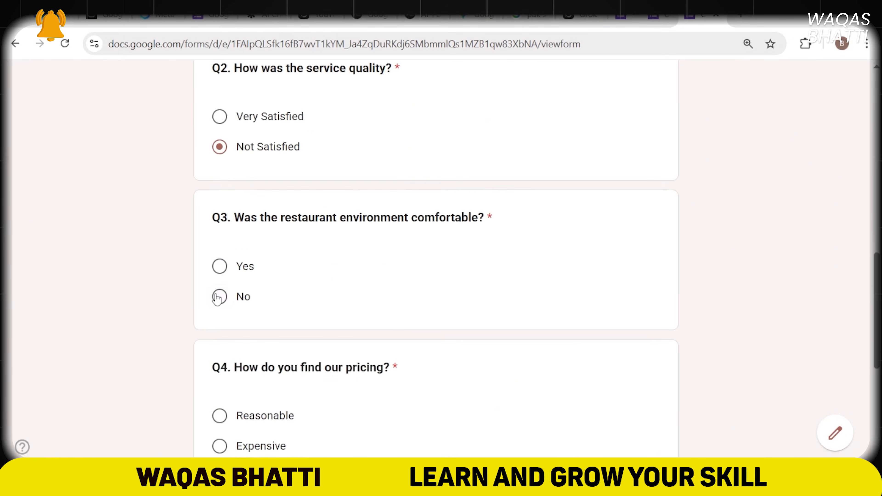
scroll(376, 249, "down", 4)
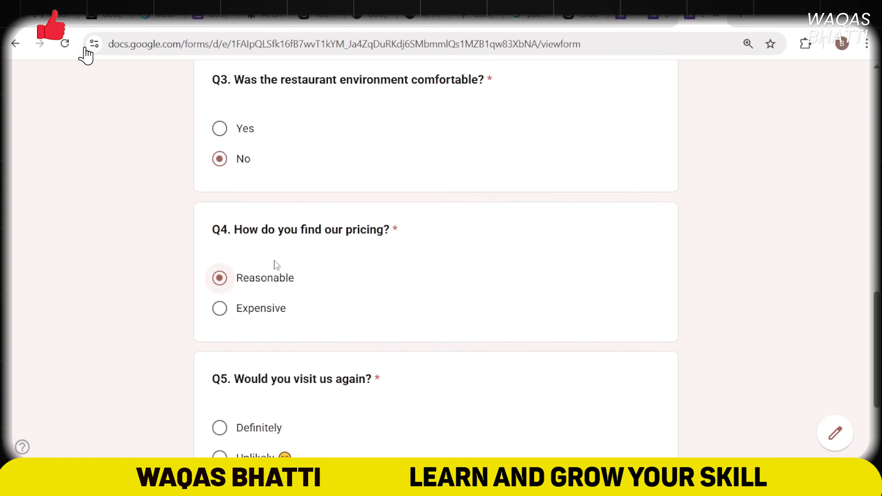
scroll(276, 265, "down", 2)
left_click(219, 358)
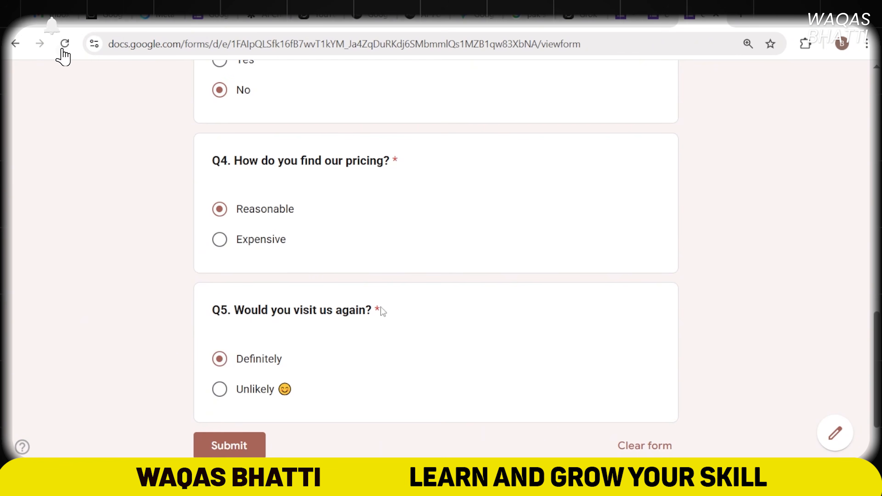
scroll(481, 274, "up", 4)
scroll(360, 268, "down", 6)
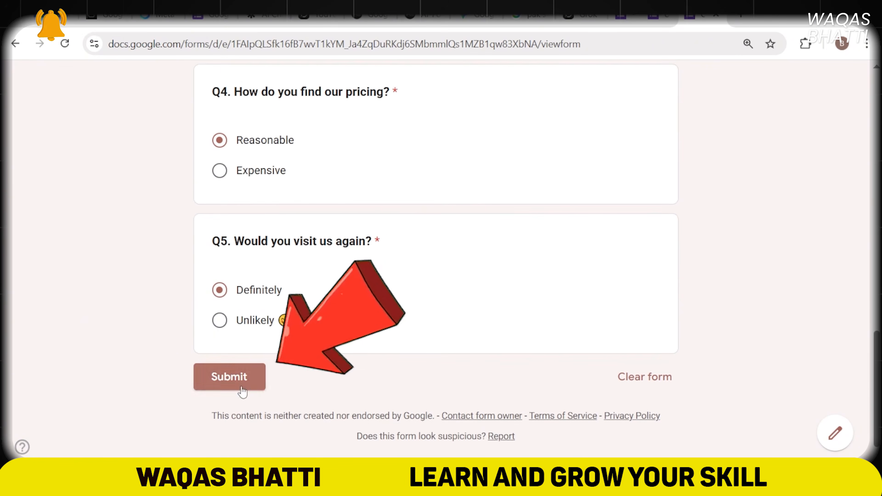
left_click(242, 391)
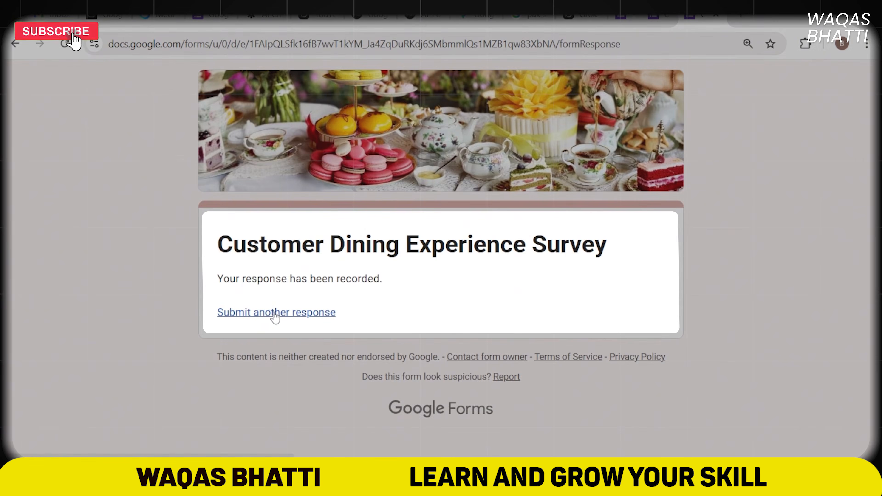
- Submit another survey response, answering Q1 to Q5 with Needs Improvement, Not Satisfied, Yes, Reasonable and Unlikely
left_click(310, 319)
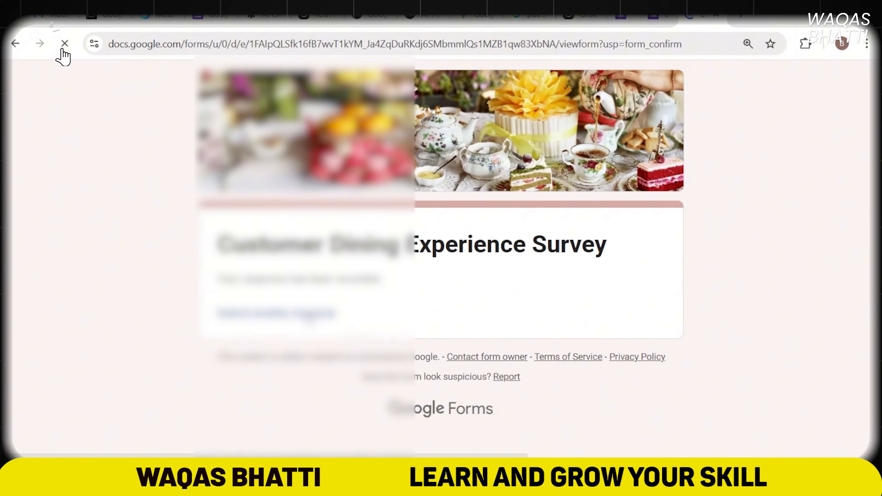
scroll(309, 319, "down", 8)
scroll(250, 271, "down", 5)
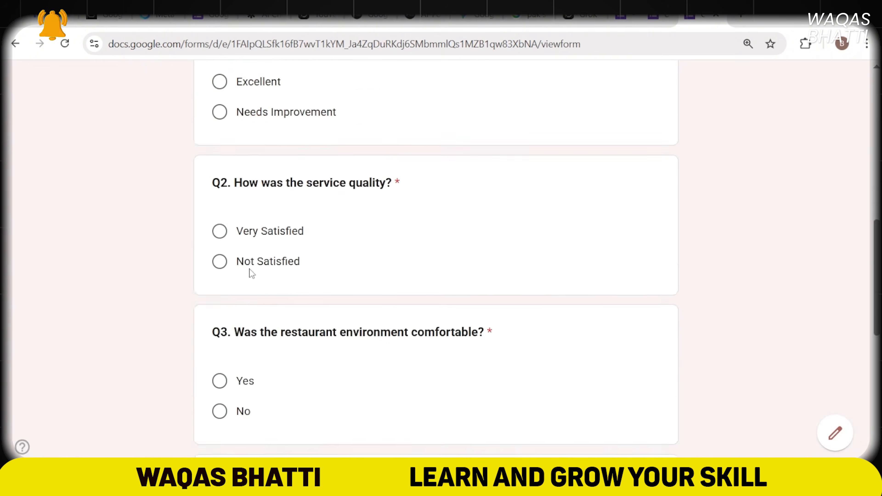
left_click(214, 227)
scroll(258, 244, "down", 4)
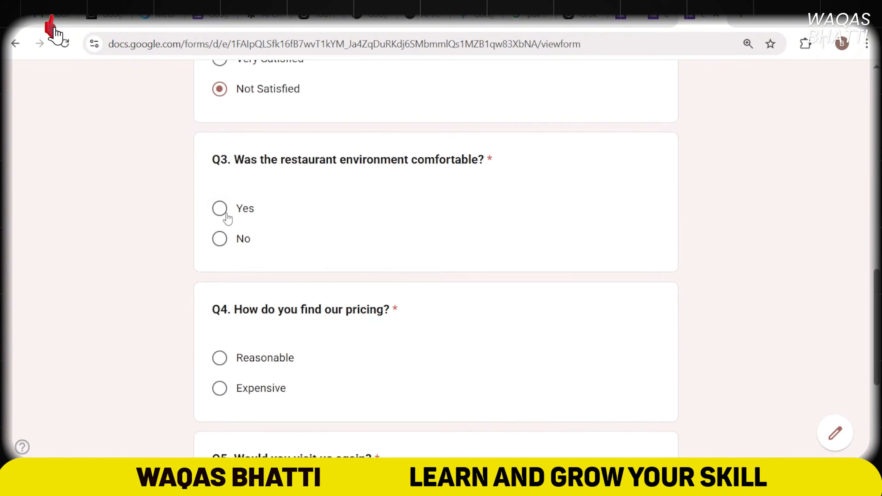
scroll(322, 376, "down", 4)
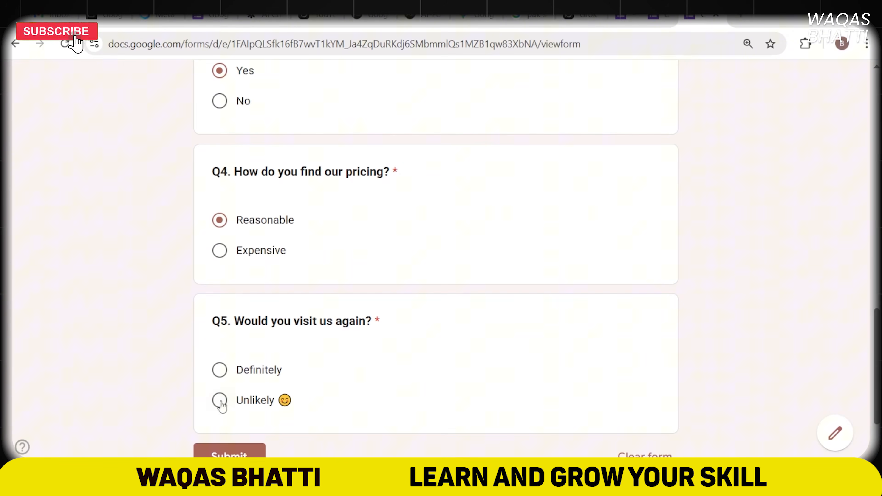
left_click(63, 48)
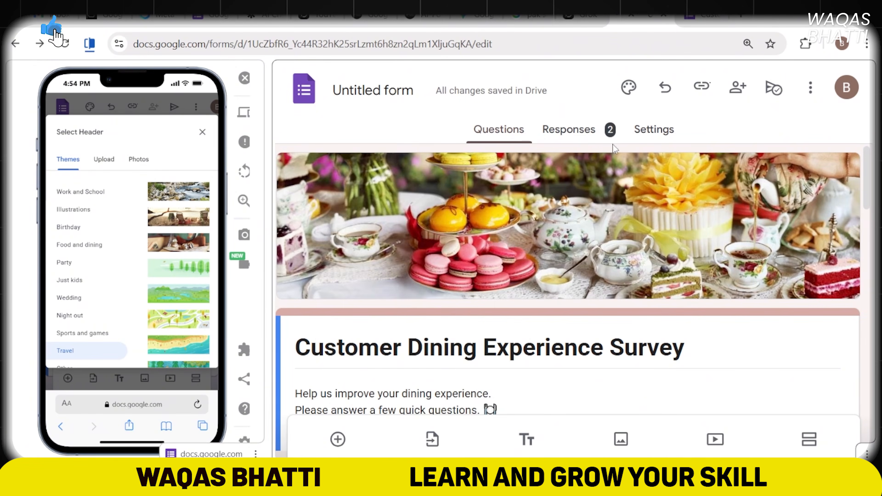
- In the form editor, examine the summary charts of the collected responses for Q1 to Q5
left_click(567, 135)
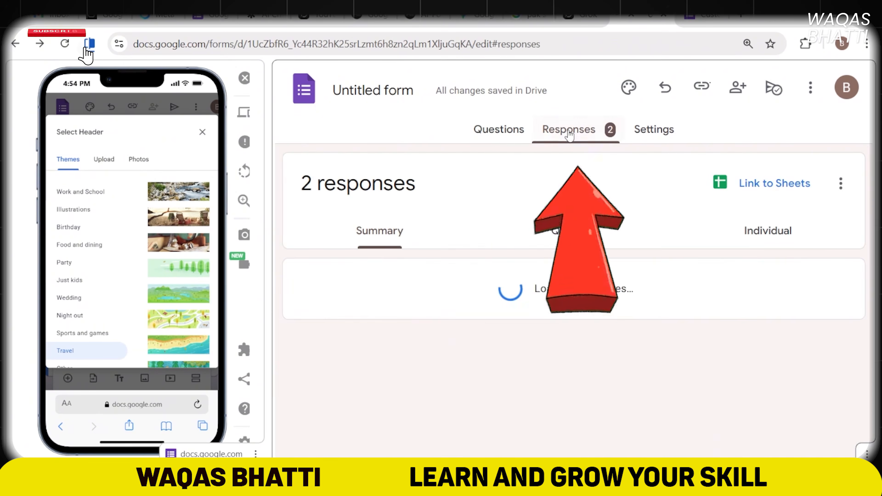
scroll(596, 168, "down", 4)
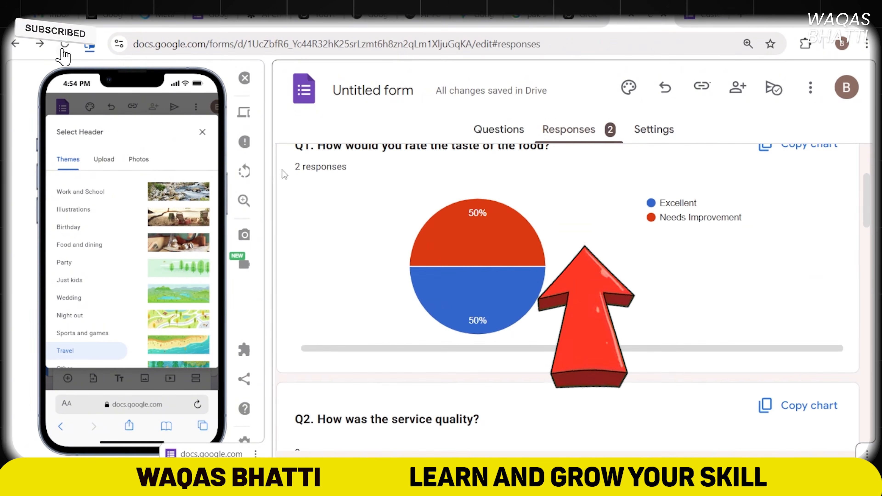
scroll(625, 205, "down", 2)
scroll(625, 205, "down", 2)
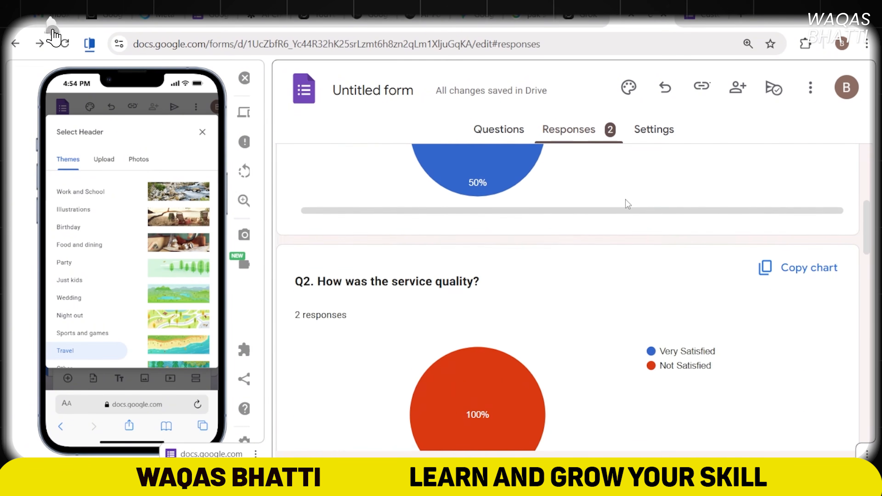
scroll(626, 201, "down", 12)
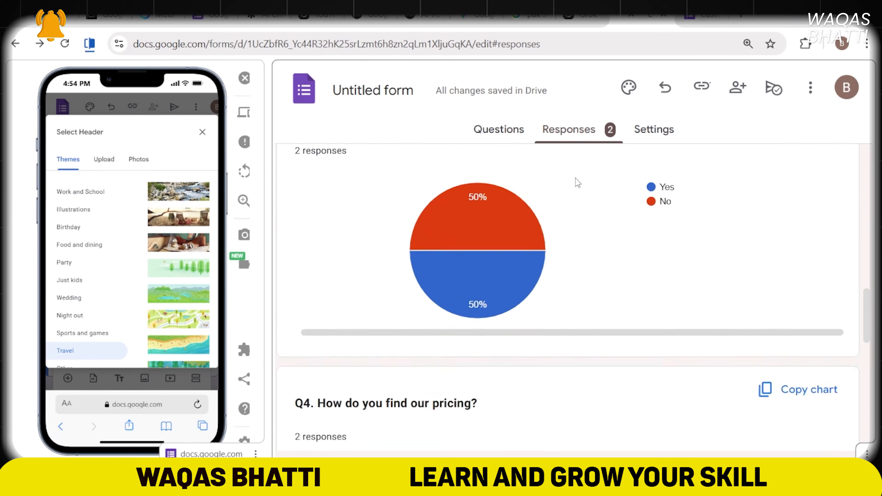
scroll(577, 183, "down", 15)
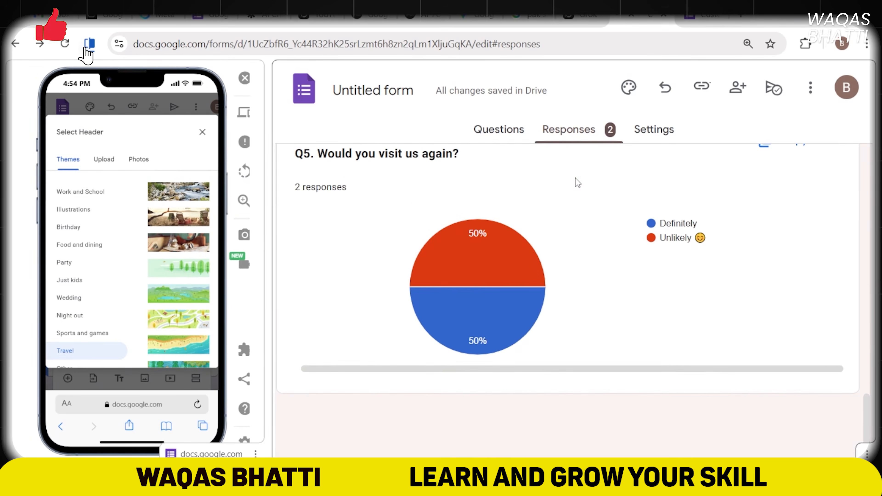
scroll(452, 343, "up", 20)
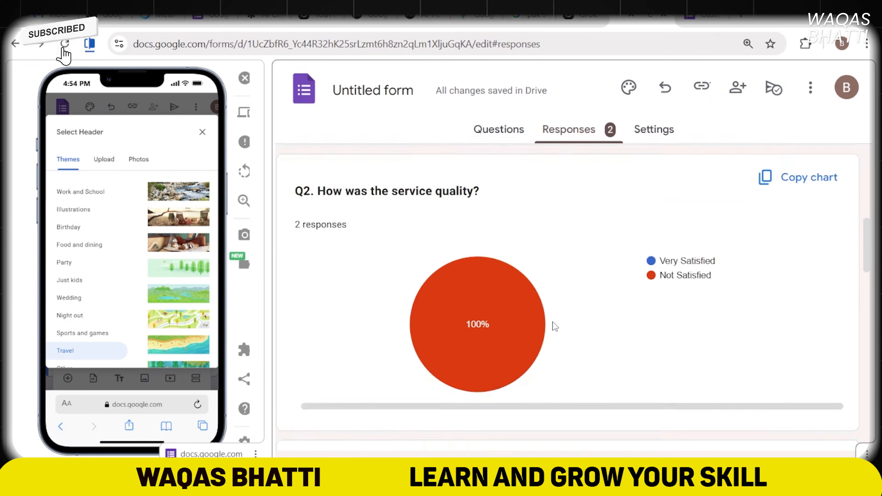
scroll(552, 321, "up", 5)
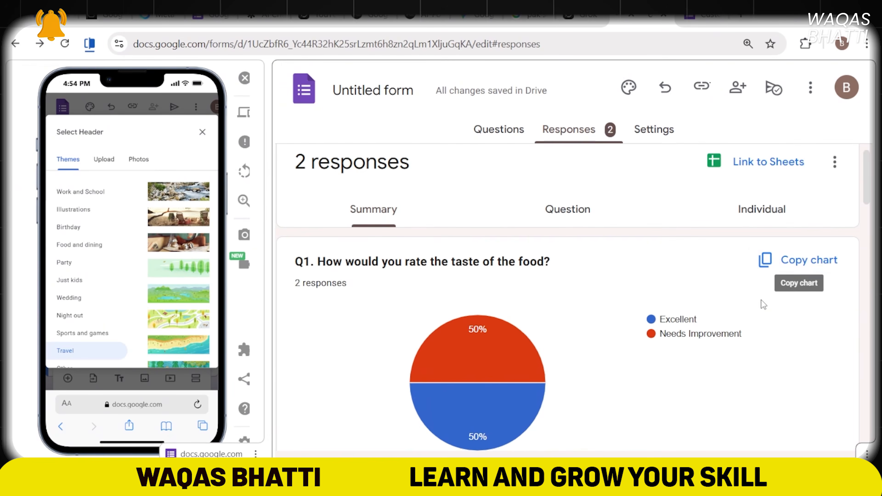
- Review the responses by question for Q1's food taste rating, and return to the summary view
left_click(566, 216)
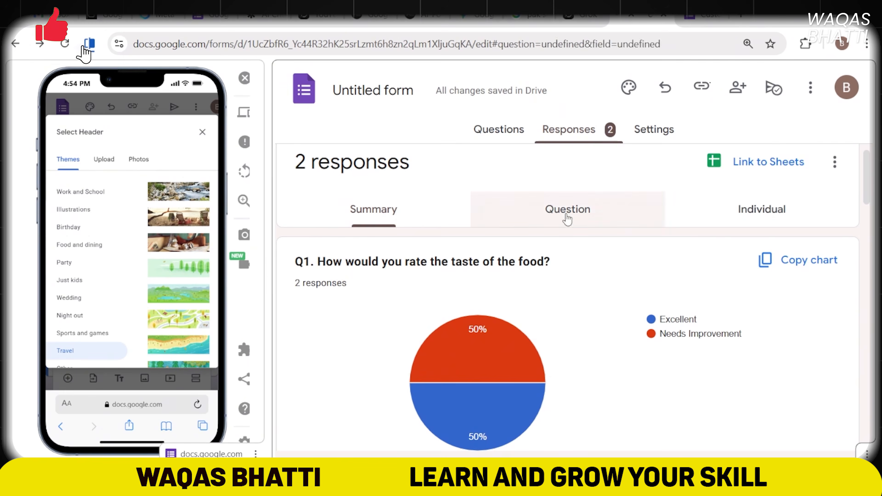
scroll(583, 257, "down", 8)
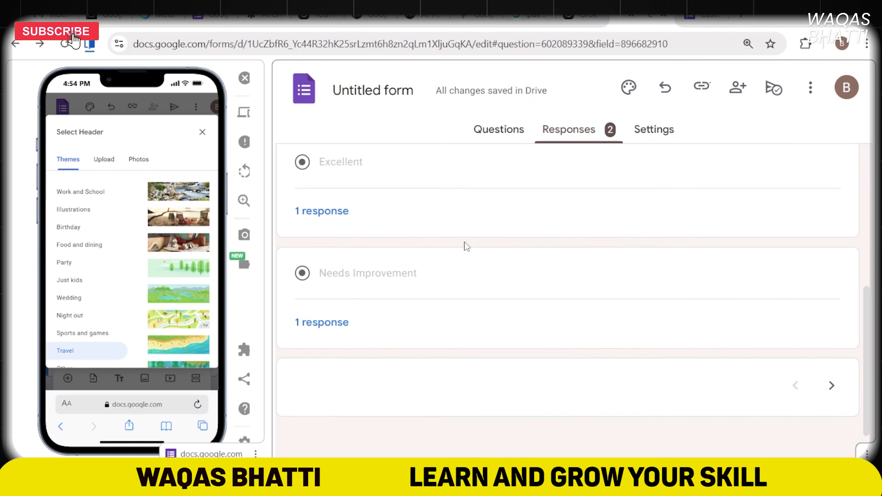
scroll(358, 266, "up", 10)
scroll(315, 252, "down", 10)
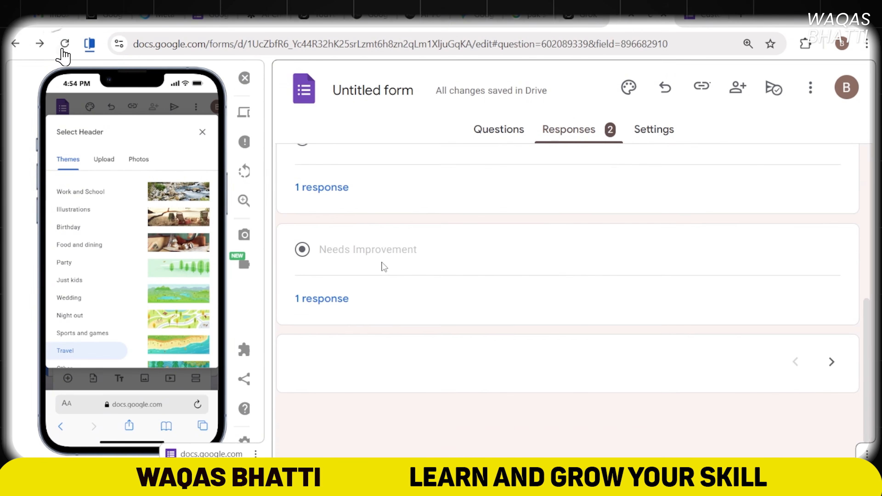
scroll(417, 275, "up", 4)
scroll(447, 284, "up", 4)
left_click(368, 231)
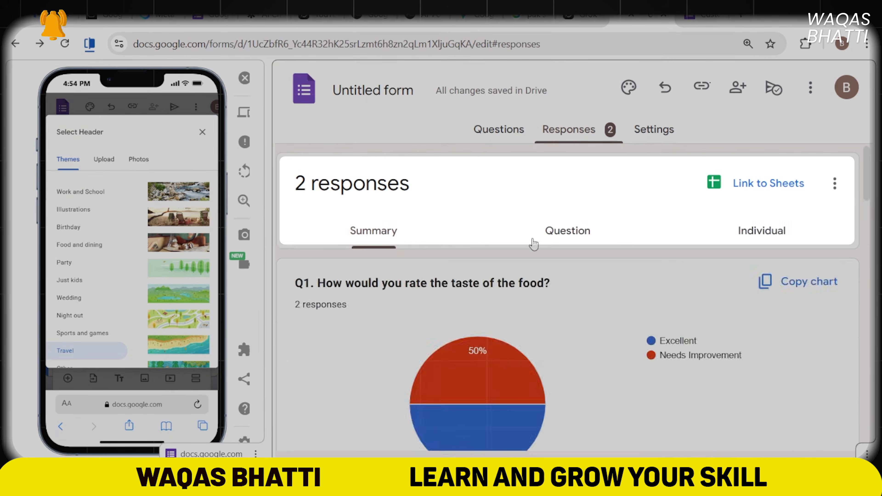